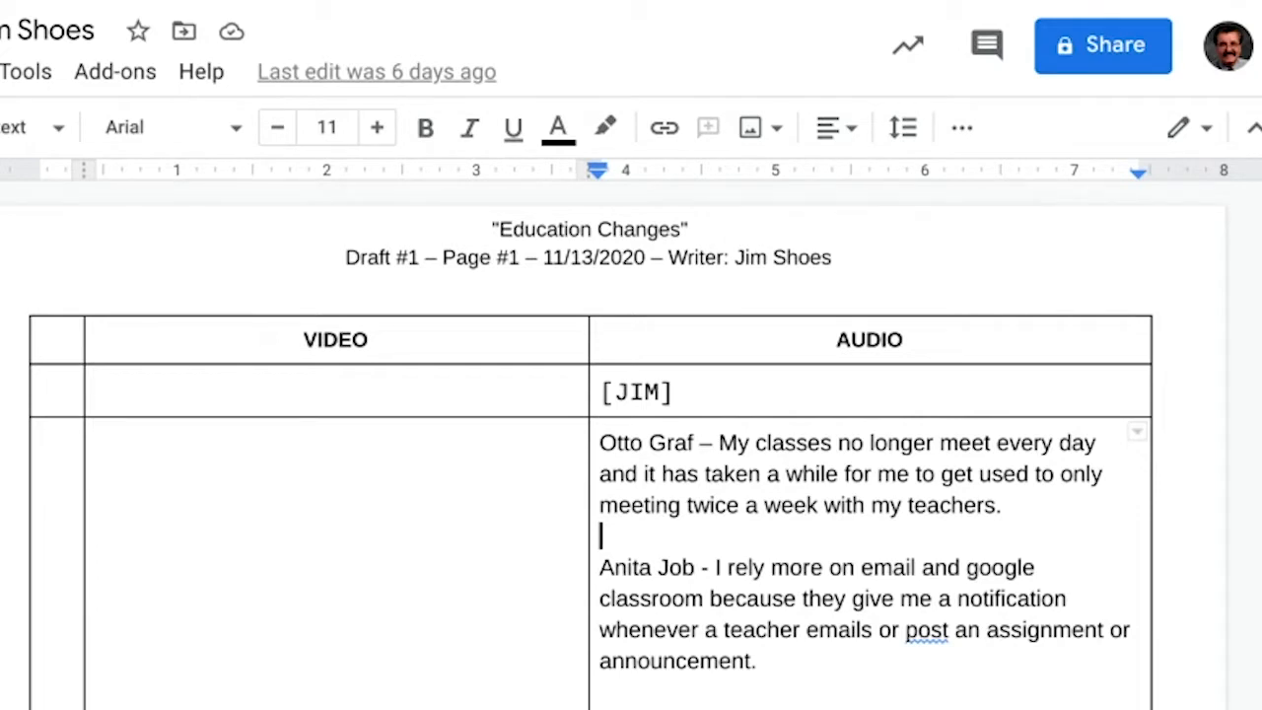
Step: Add "Due to the COVID-19 pandemic, James Logan high school classes started the transition to Distance Learning on March 16, 2020." to the first audio cell
click(691, 392)
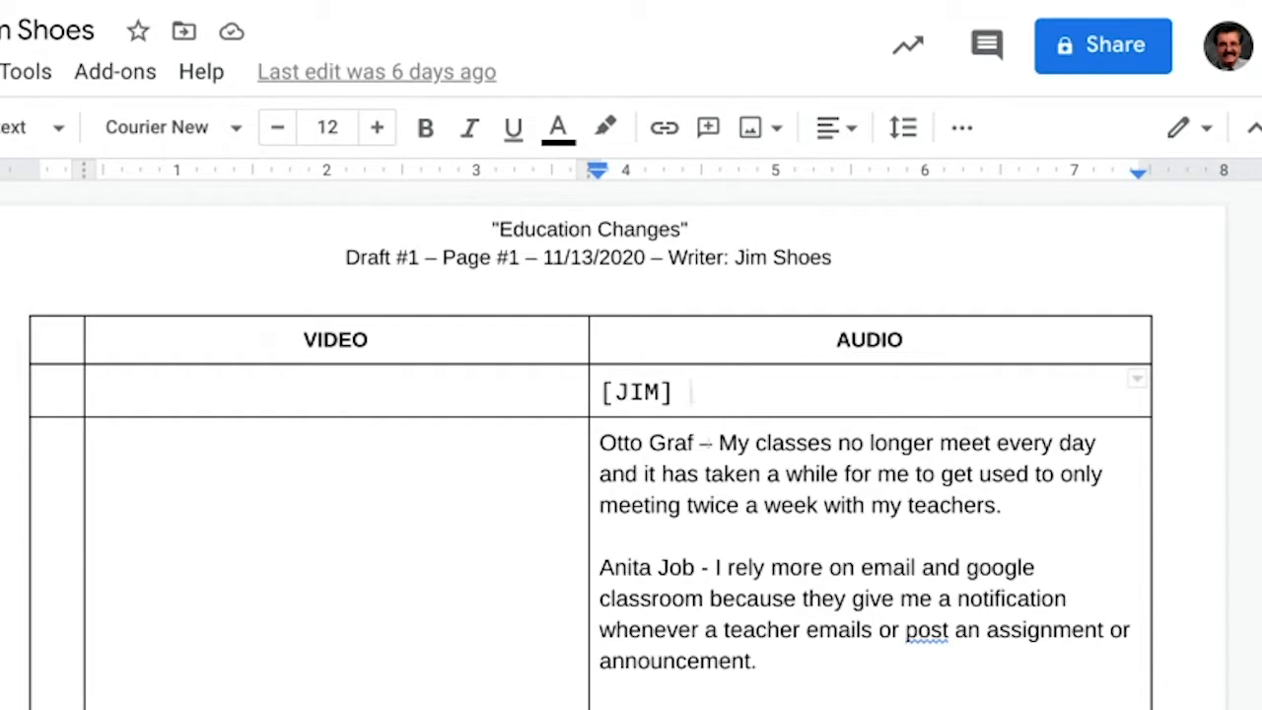
text(Due to the COVID-19 pandemic, James Logan high school classes started the transition to Distance Learning on March 16, 2020.)
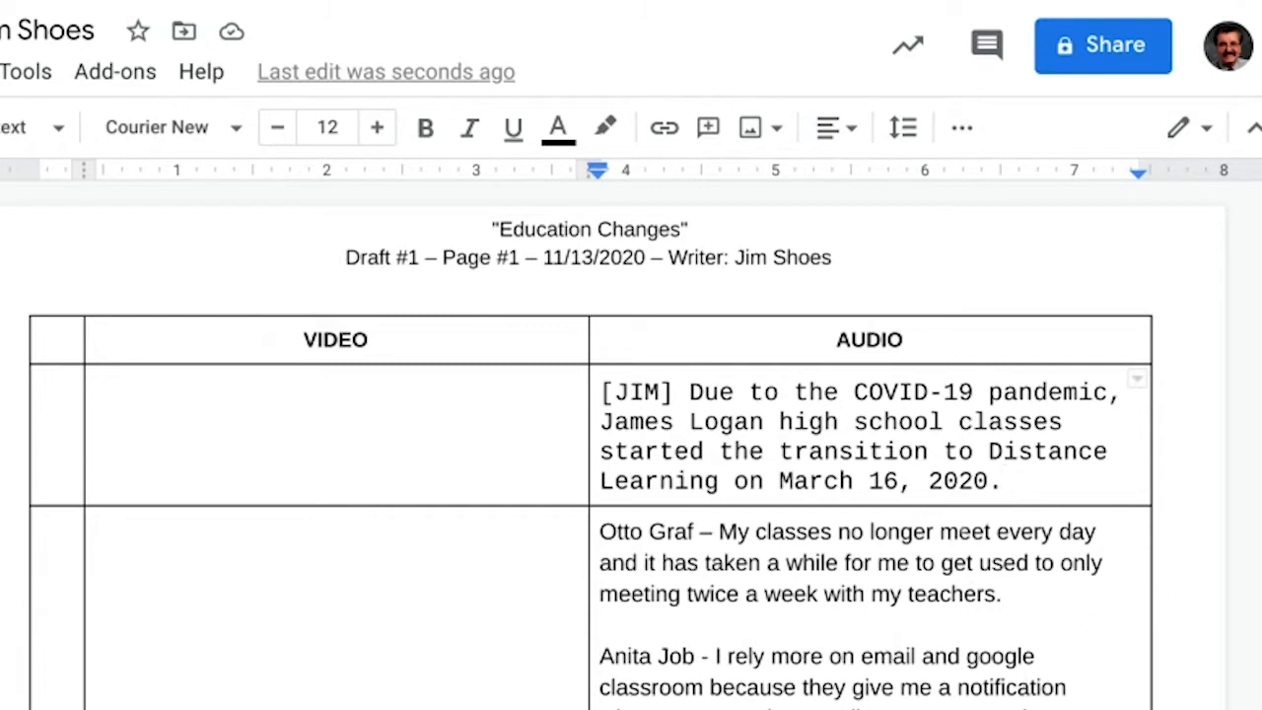
Step: Capitalize the initials of "High School" in the opening narration
click(791, 420)
key(BackSpace)
text(H)
key(Right)
key(Right)
key(Right)
key(Right)
key(shift+Right)
text(S)
Step: Fill the next empty audio row with the reporter's narration "Distance learning required adjustments for both students and teachers."
scroll(630, 444, down, 3)
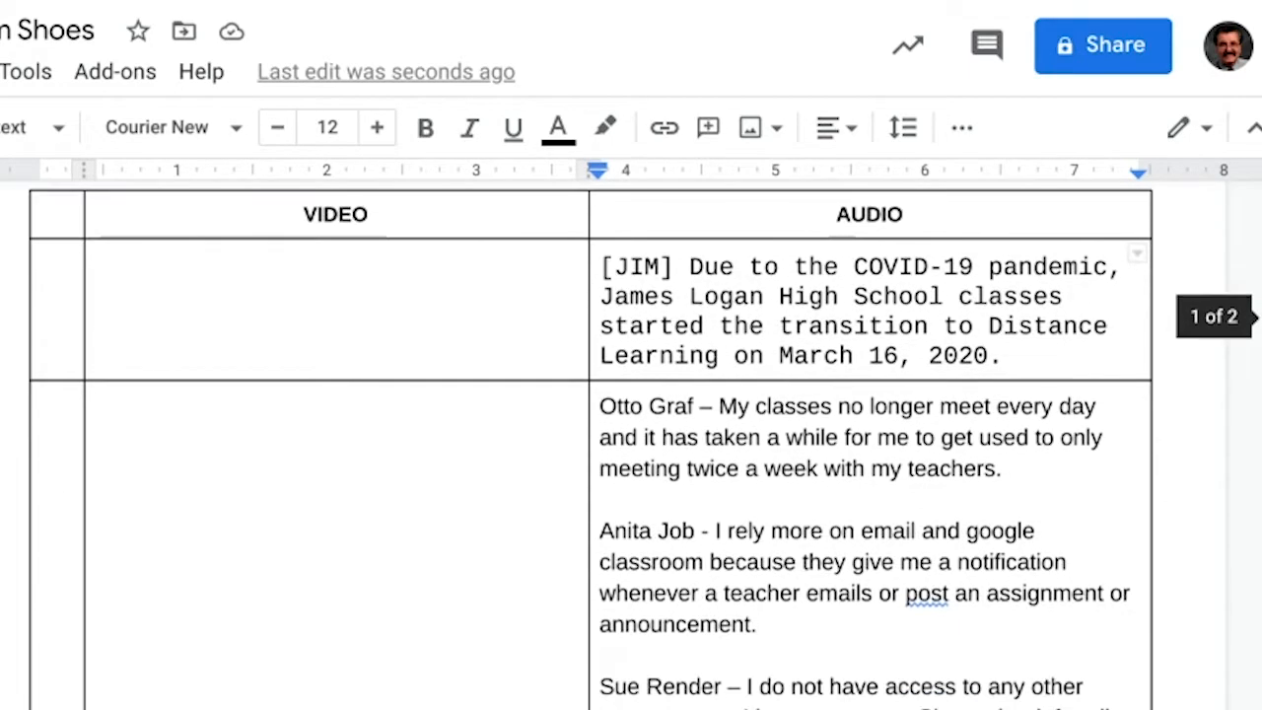
scroll(631, 443, down, 2)
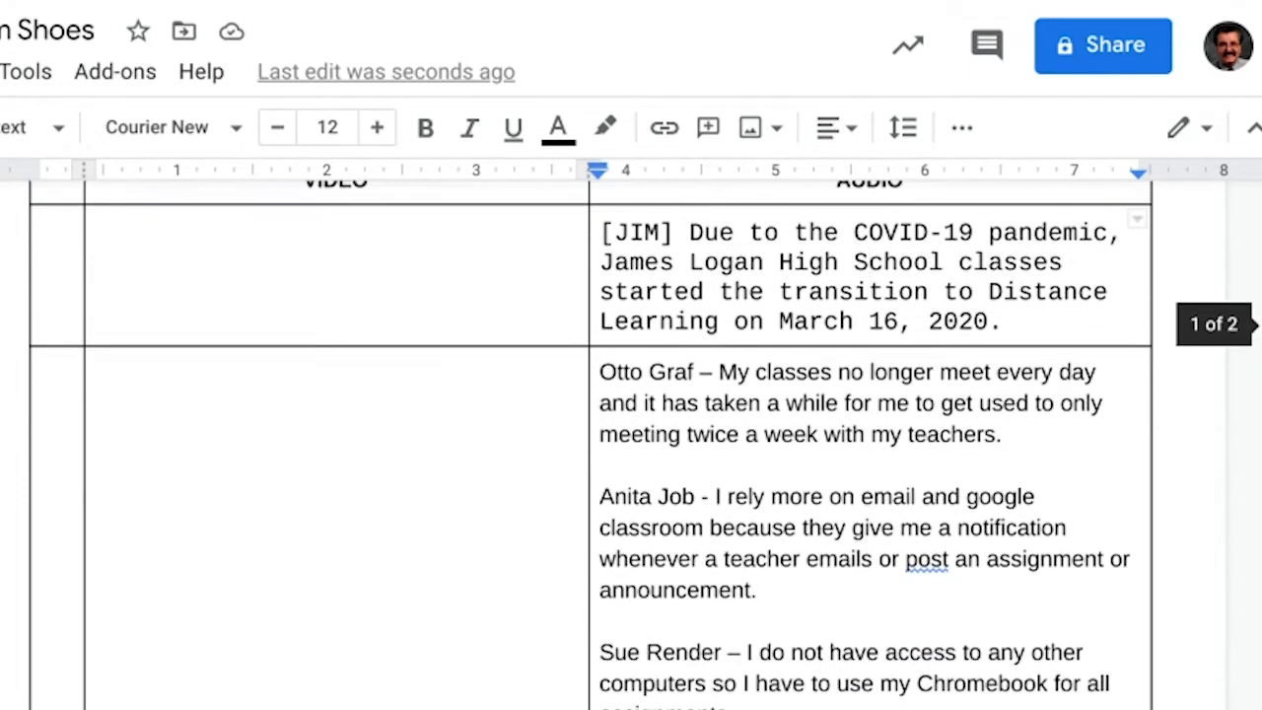
scroll(631, 443, down, 3)
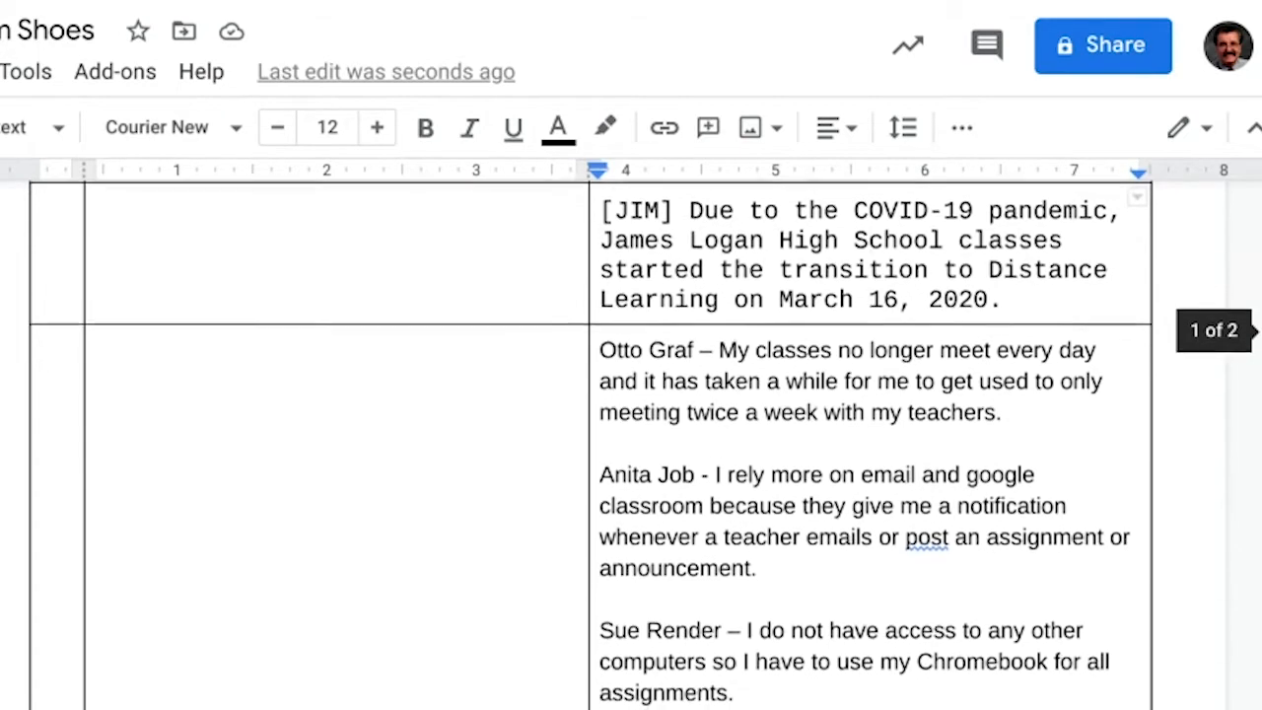
scroll(631, 443, down, 1)
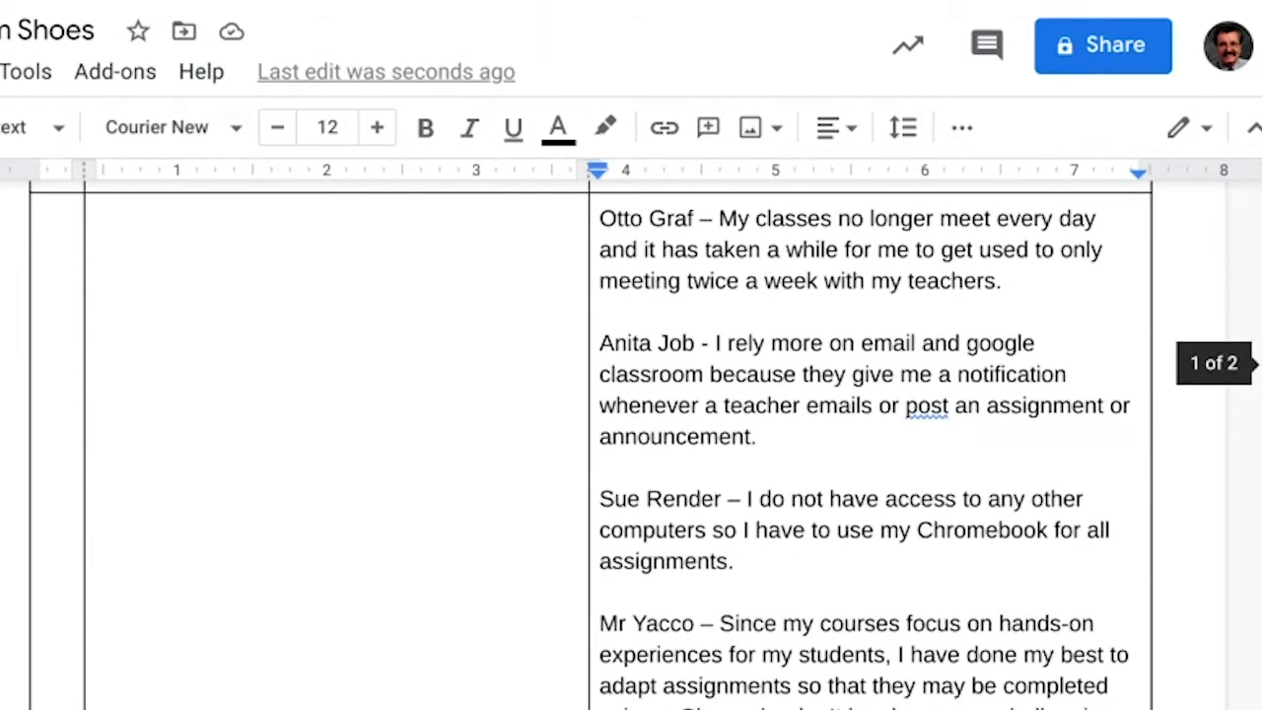
scroll(631, 443, down, 3)
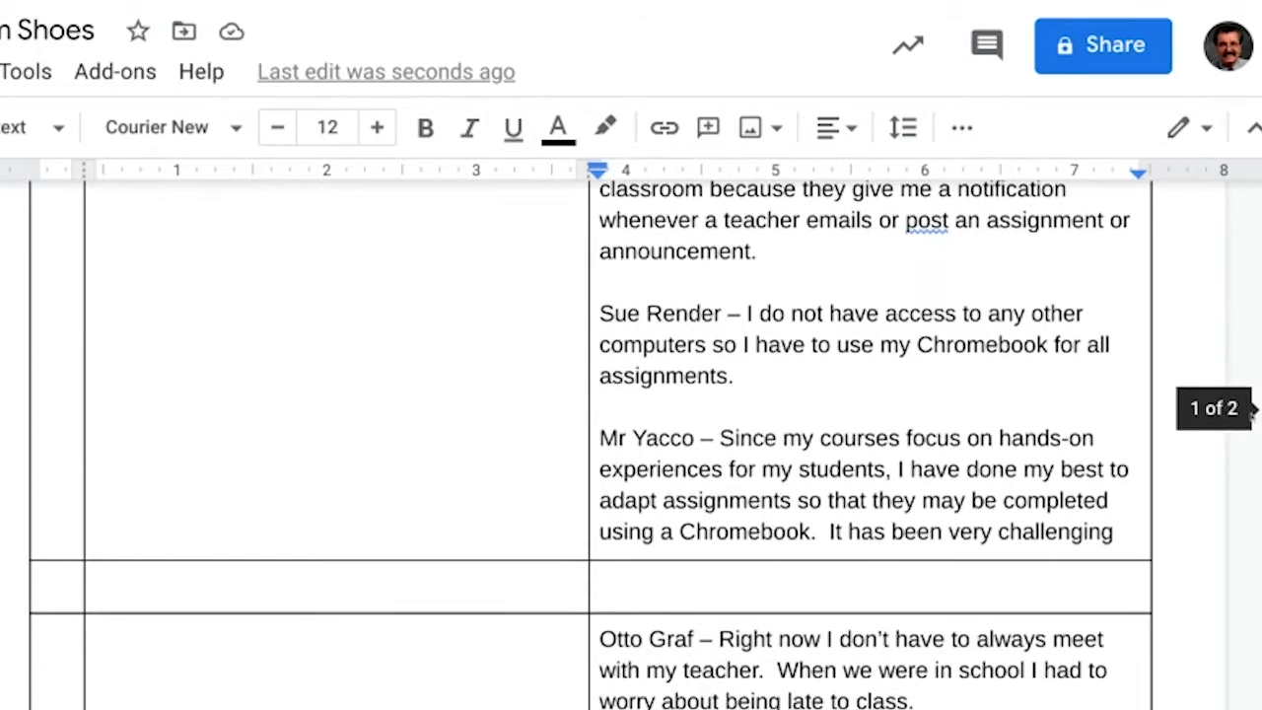
scroll(631, 444, up, 8)
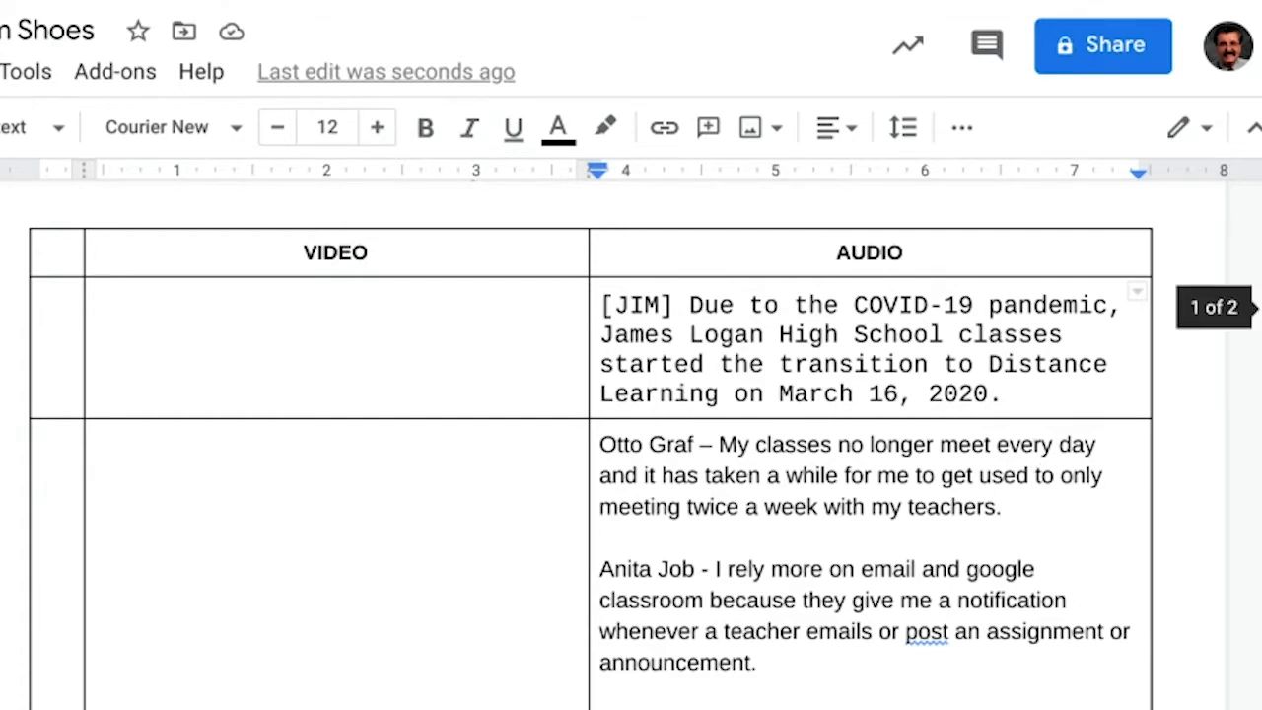
scroll(867, 444, down, 1)
drag(1261, 365, 1261, 368)
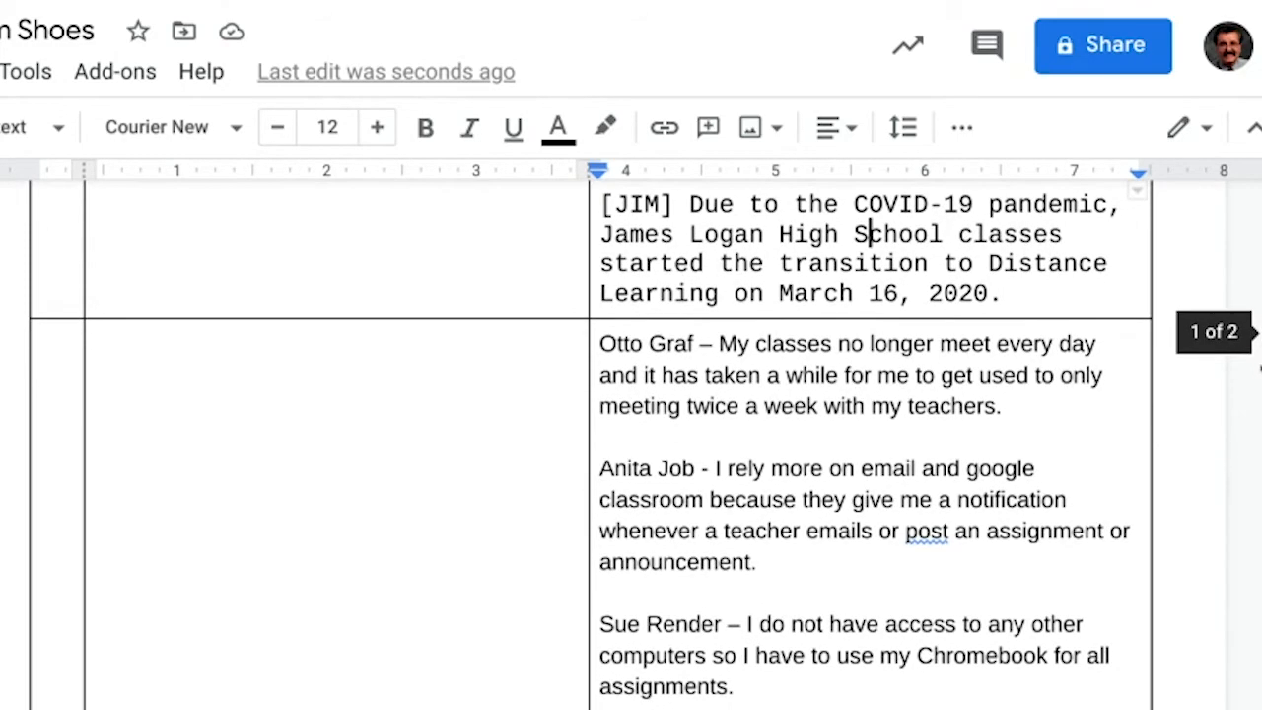
scroll(1233, 414, down, 5)
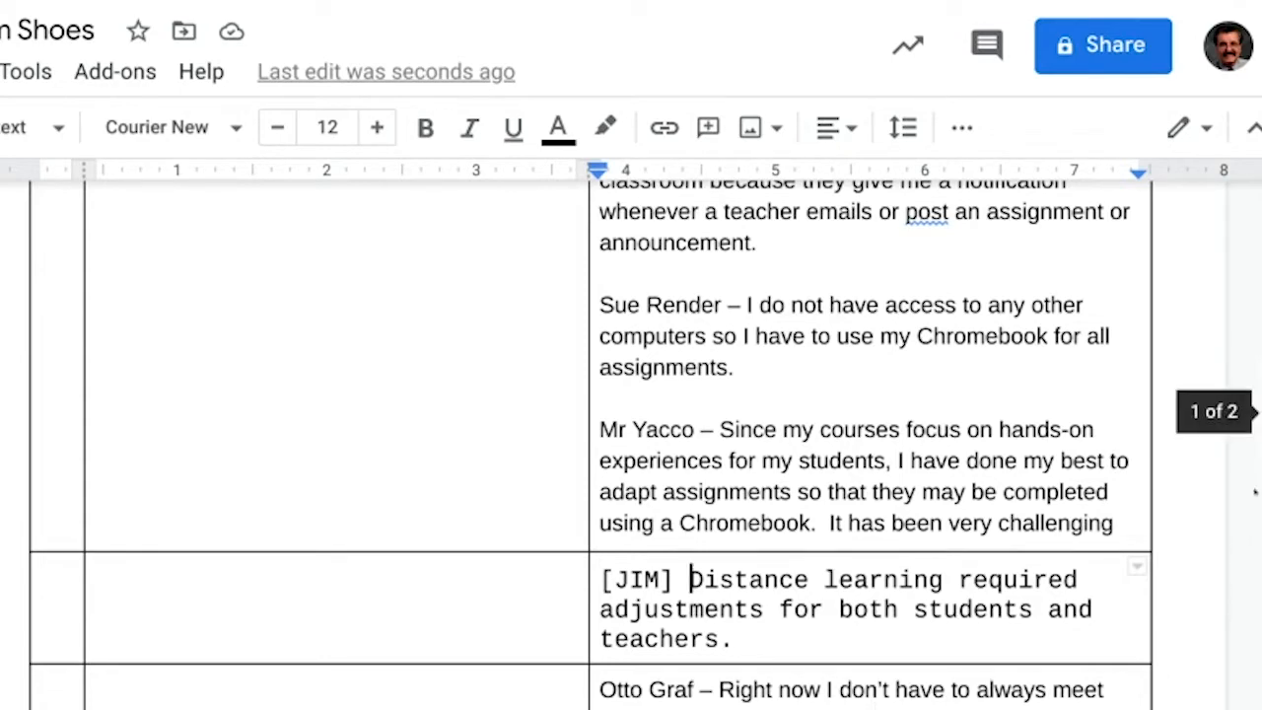
Step: Fill the empty audio row at the end of page 1 with the reporter's narration "Not meeting in Logan classrooms caused problems."
scroll(1252, 513, down, 2)
scroll(1250, 463, down, 4)
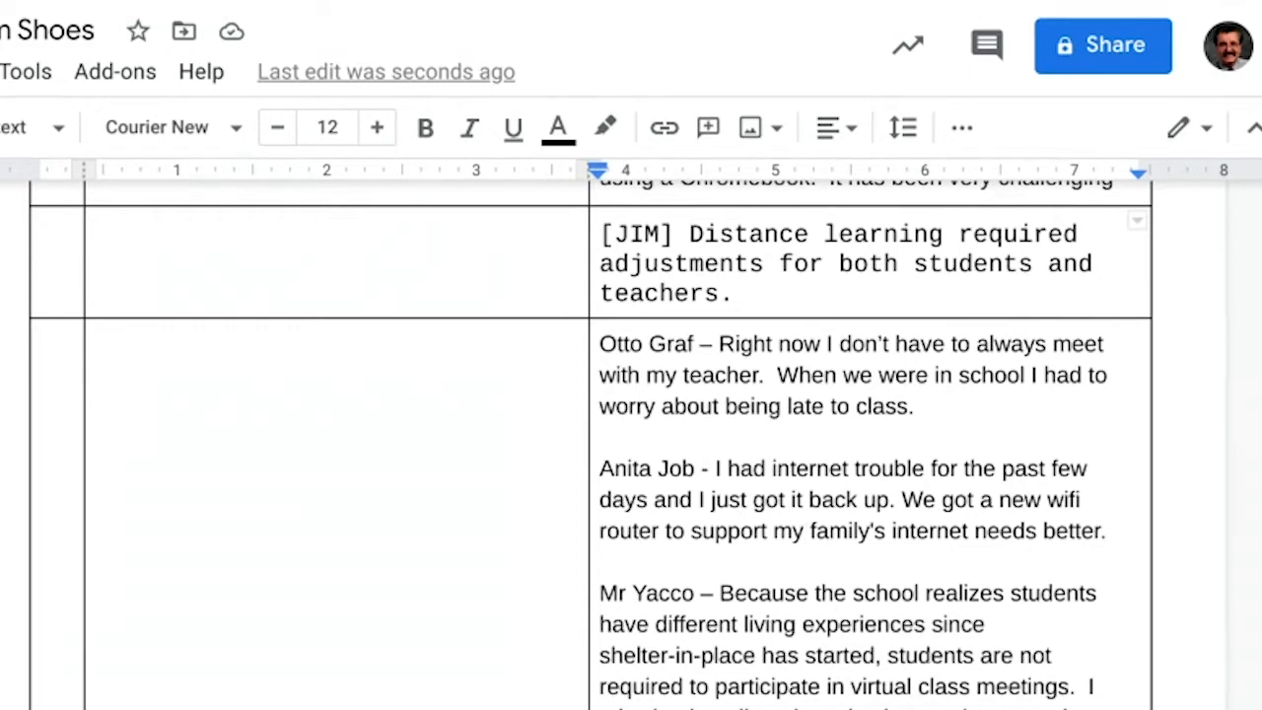
scroll(631, 443, down, 2)
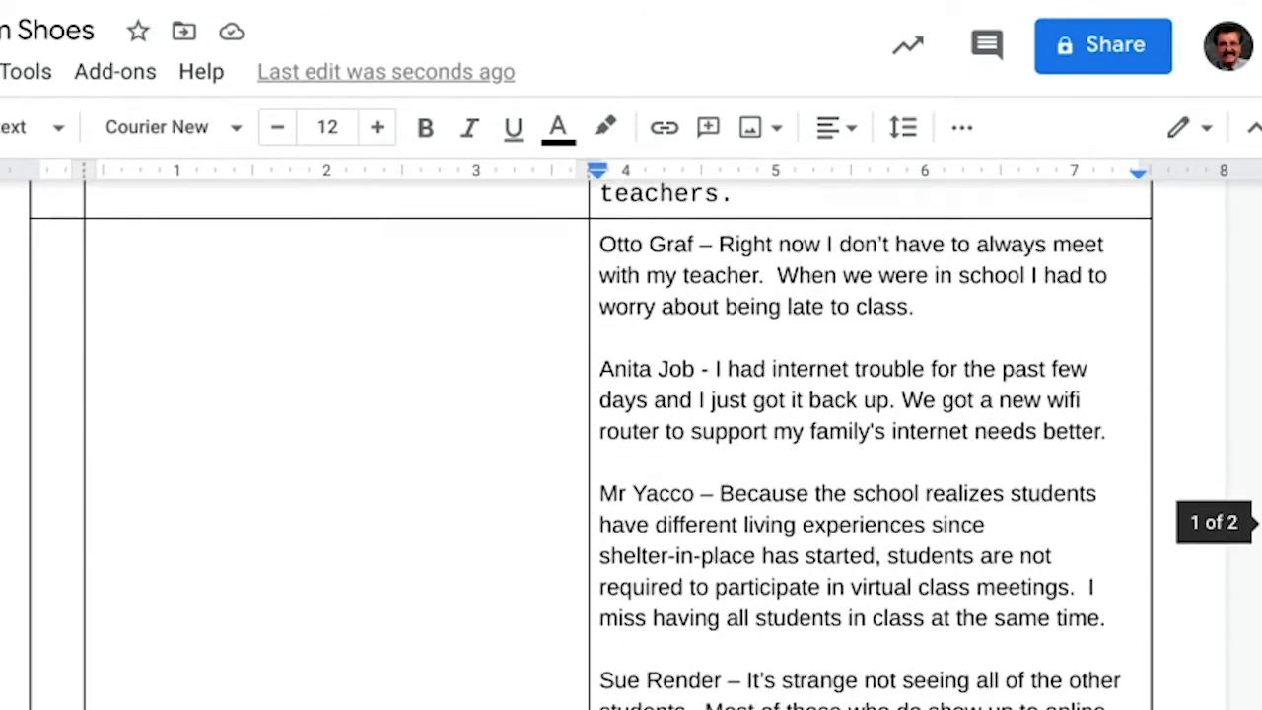
scroll(631, 444, down, 1)
scroll(868, 444, down, 3)
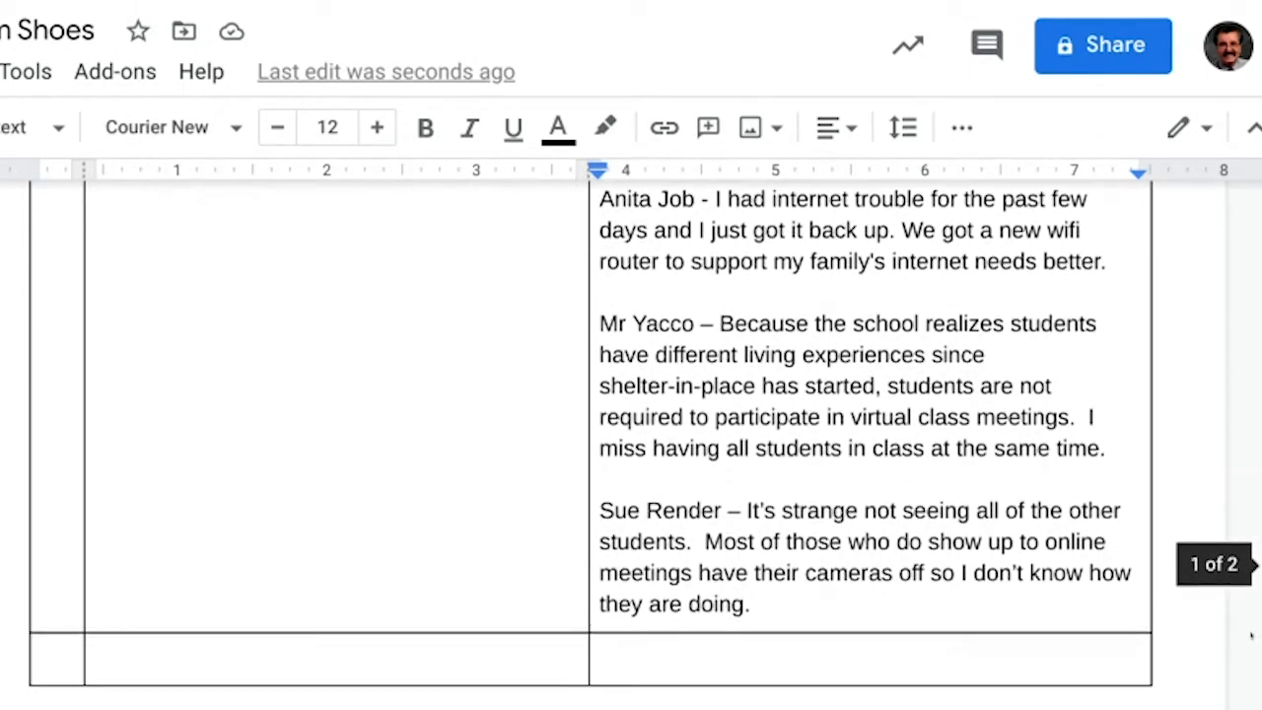
scroll(867, 443, up, 8)
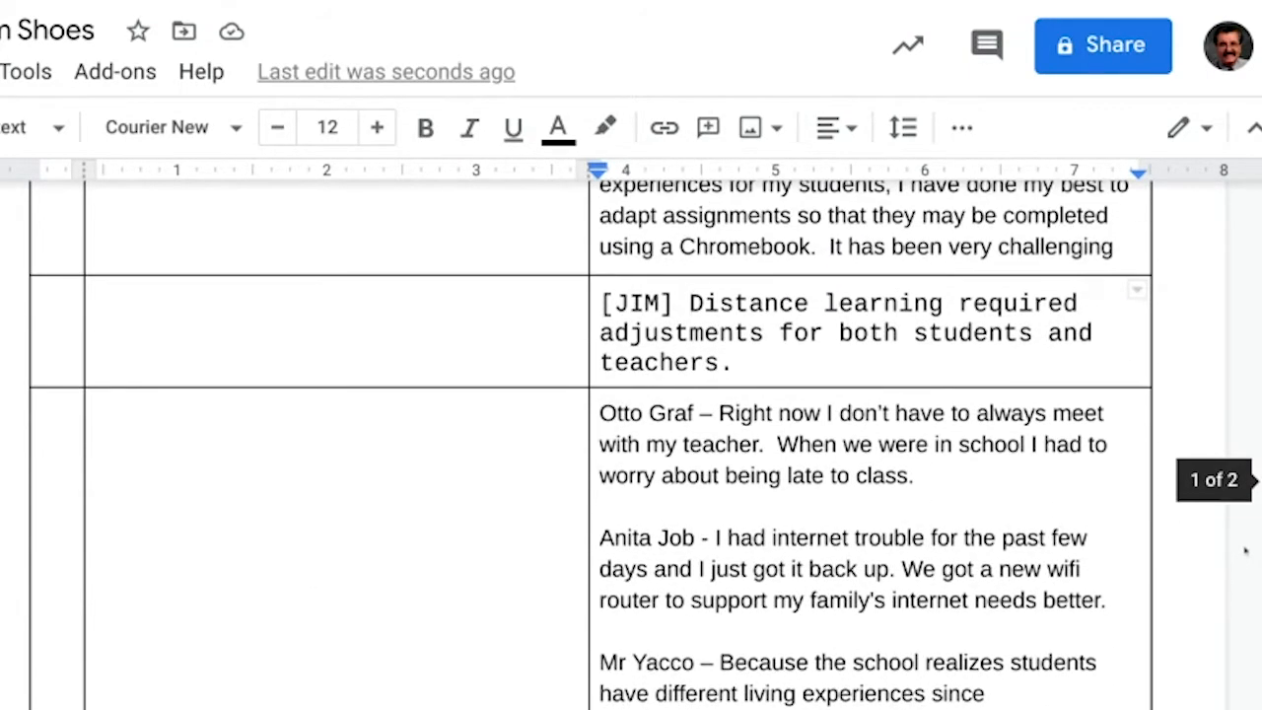
scroll(1245, 552, down, 8)
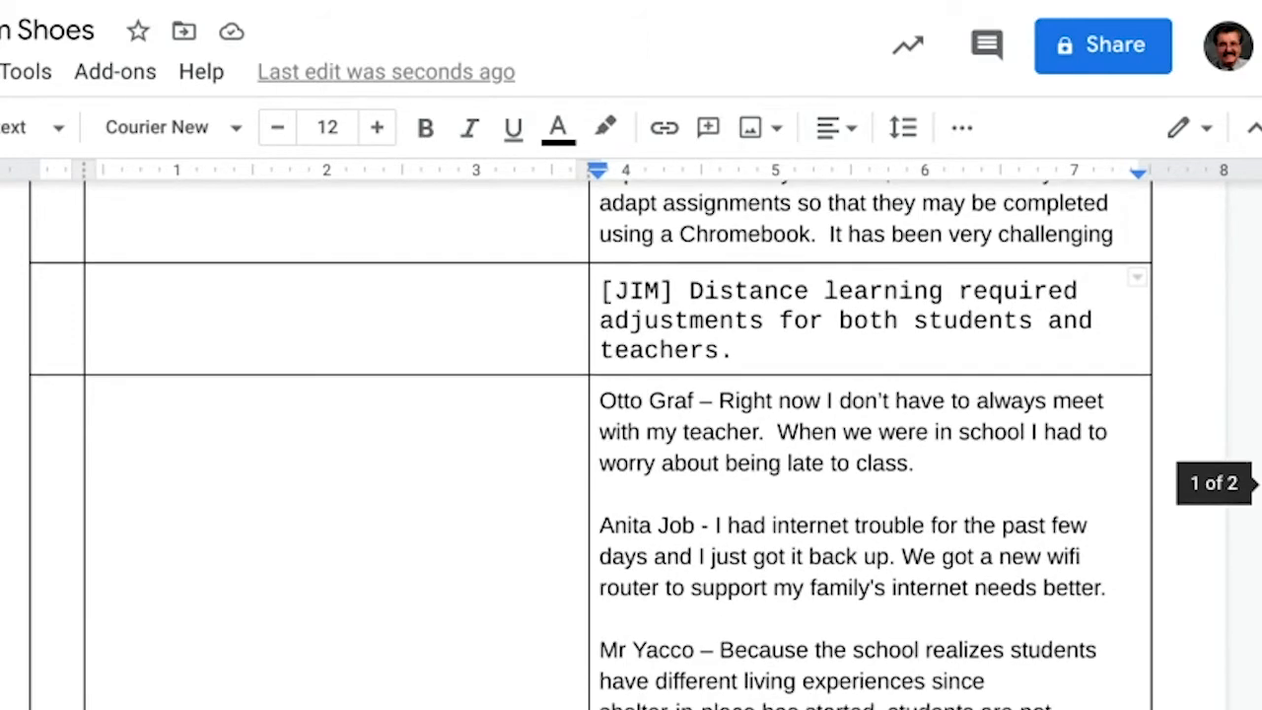
scroll(1196, 666, down, 4)
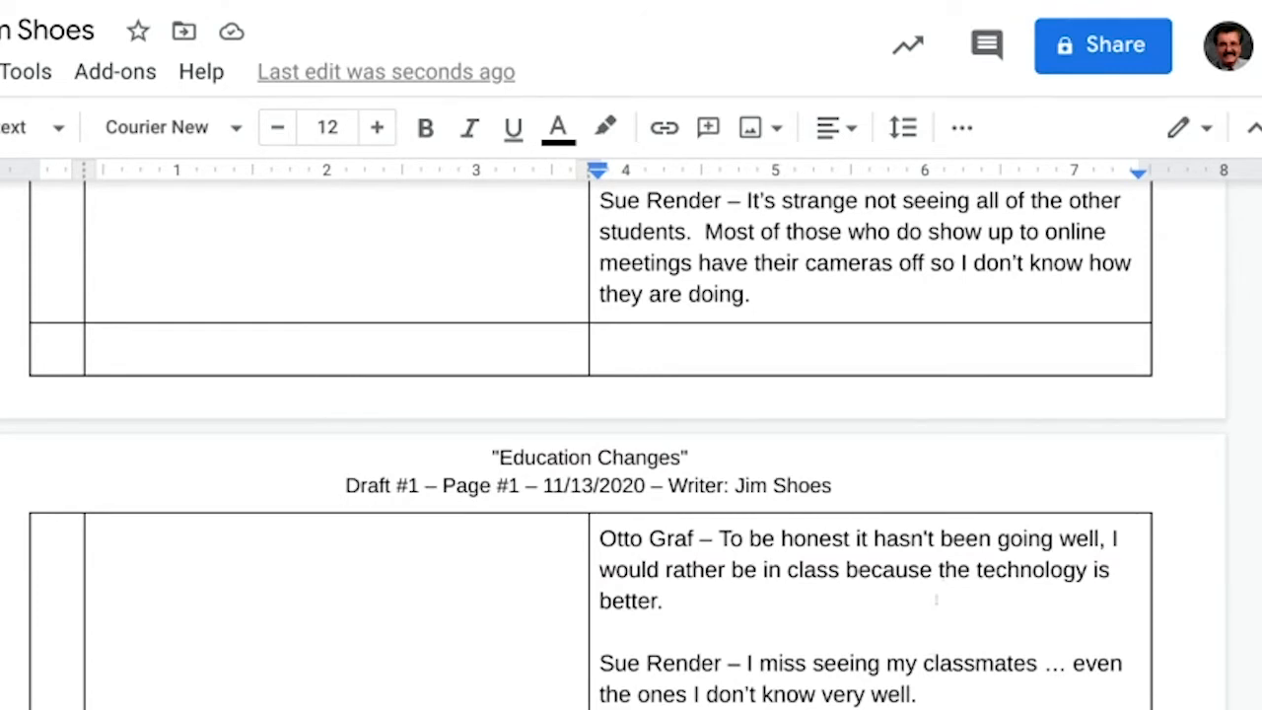
click(975, 342)
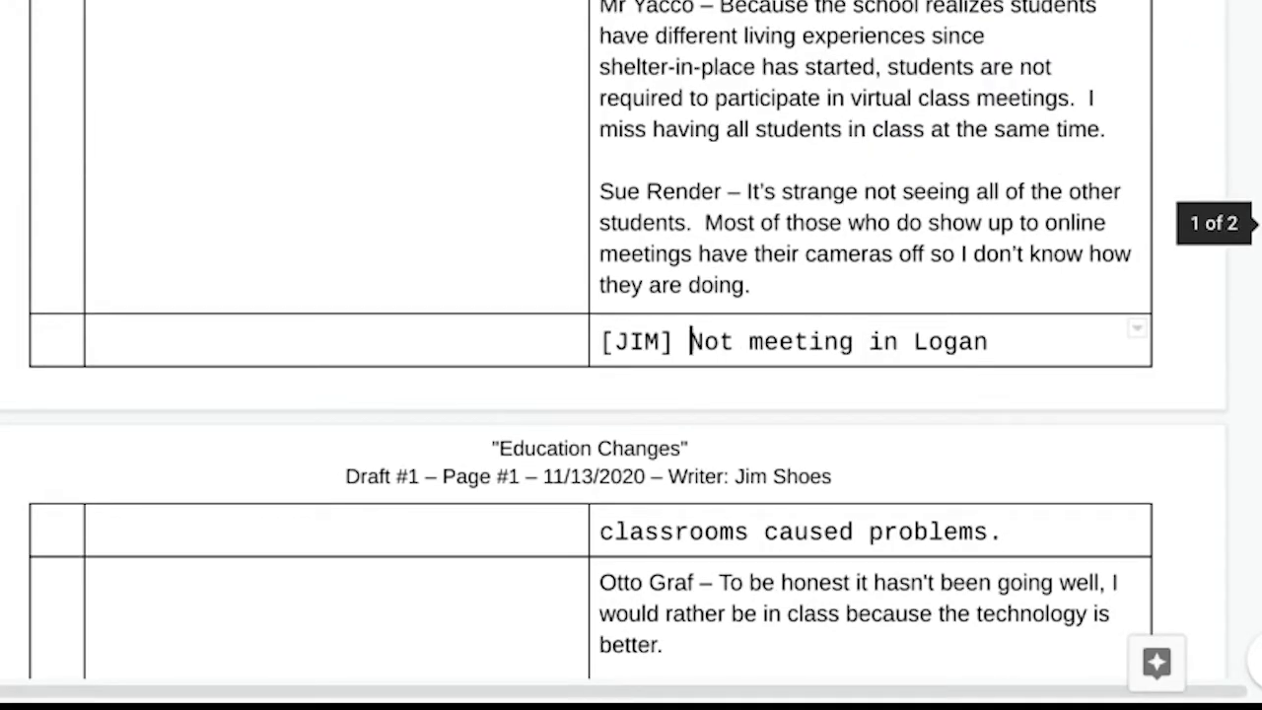
Step: Enter the reporter's tag and "Completing the assignments given during Distance Learning has been a challenge." in the empty audio row on page 2
scroll(631, 335, down, 3)
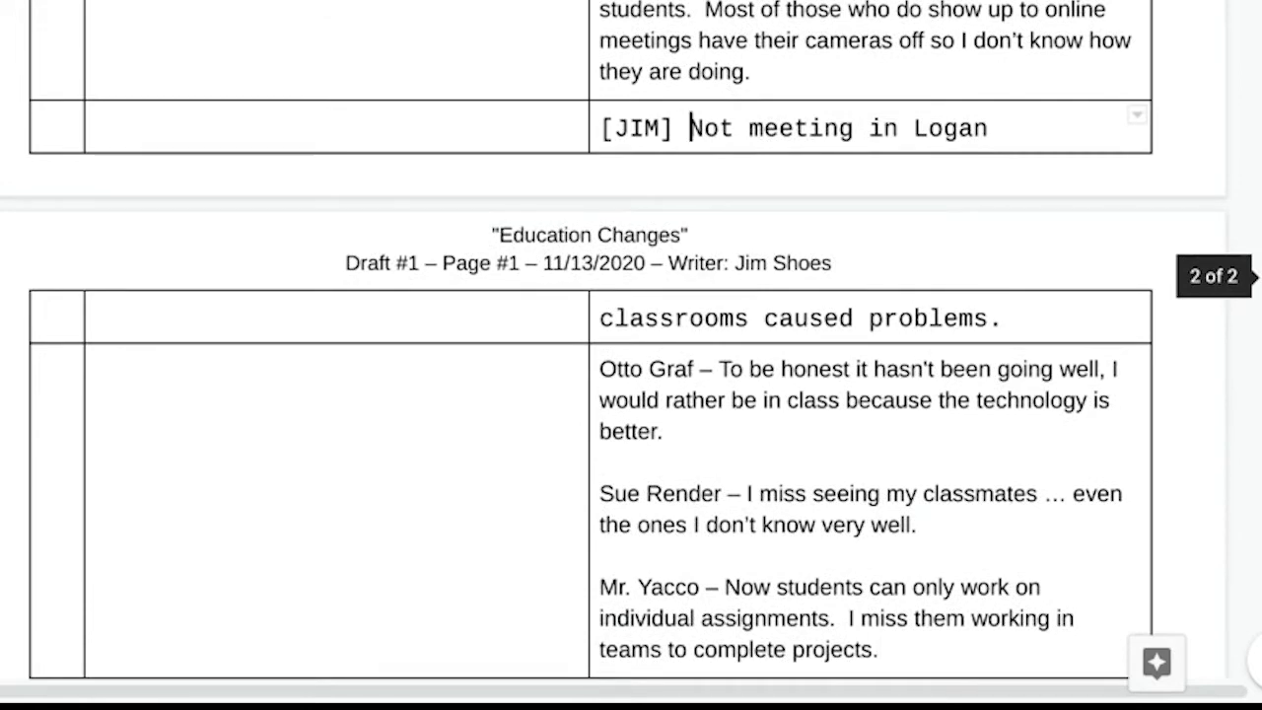
scroll(631, 355, down, 3)
scroll(631, 355, up, 1)
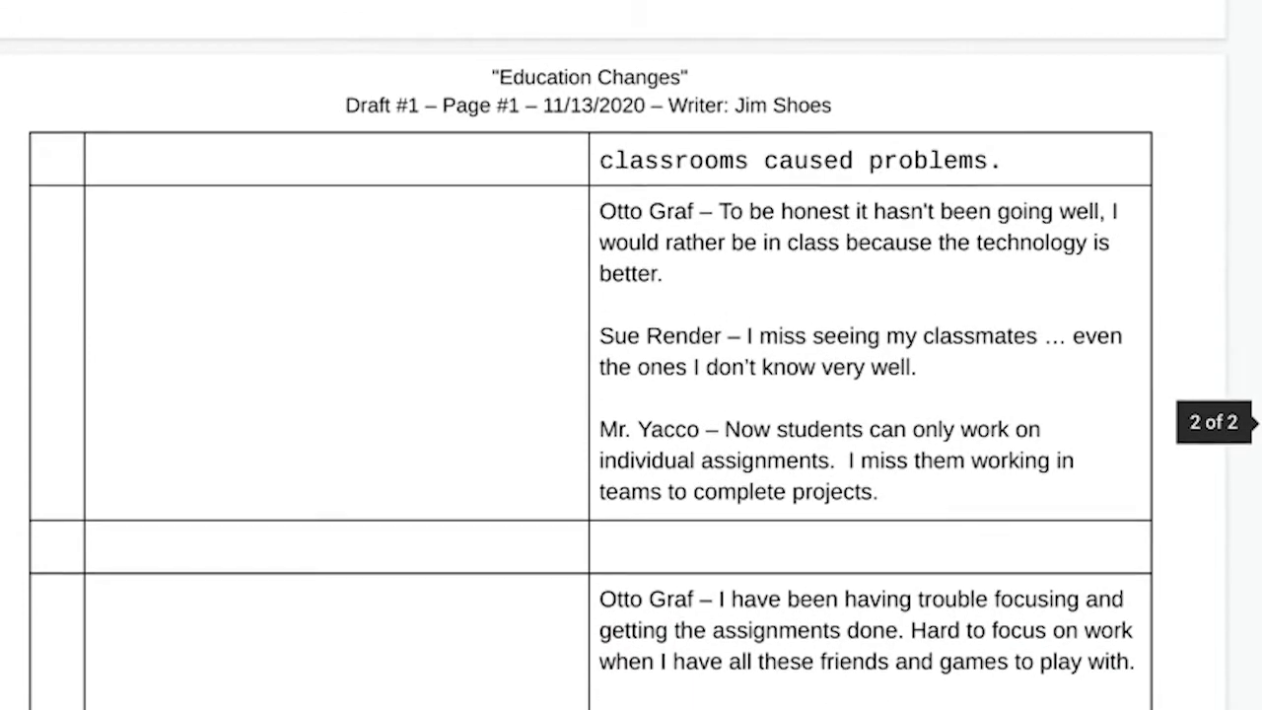
scroll(631, 355, down, 2)
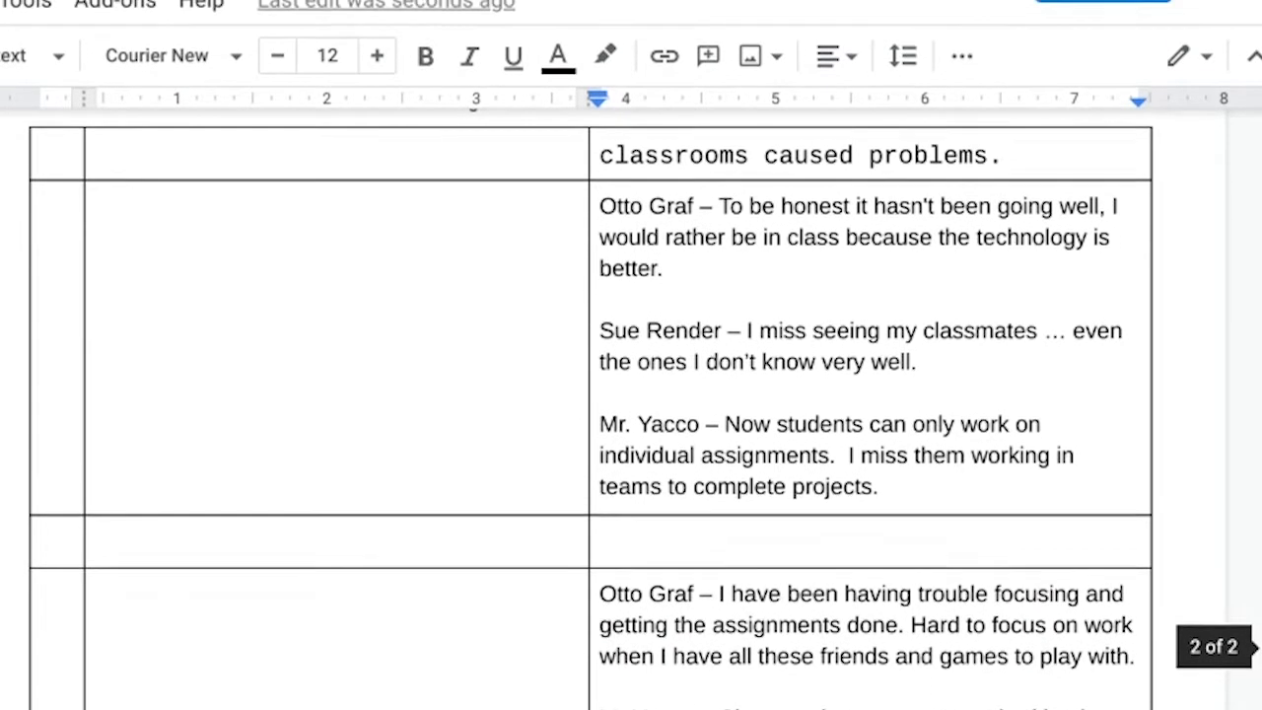
scroll(631, 355, down, 1)
scroll(858, 449, down, 1)
double_click(859, 448)
click(857, 457)
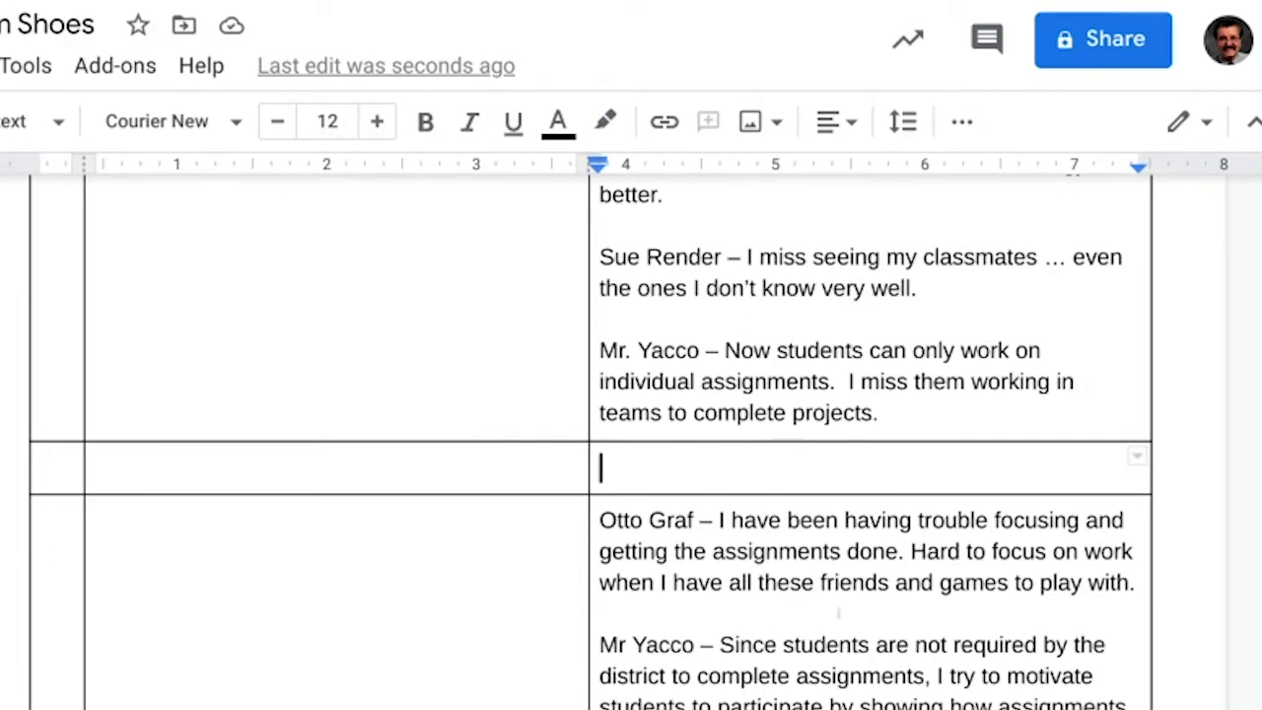
text([JIM] Completing the assignments given during Distance Learning has been a challenge.)
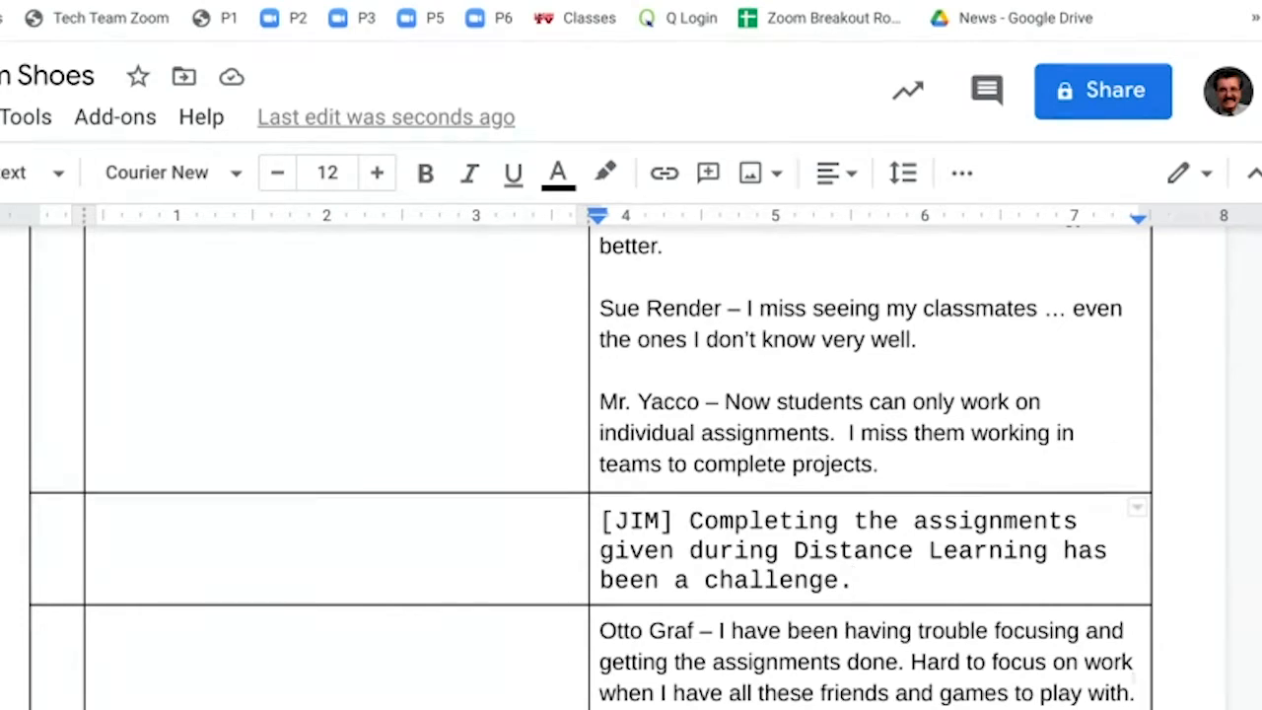
Step: Write the closing narration in the last audio row about looking forward to regular classrooms, ending with the reporter's Logan TV sign-off
scroll(1133, 675, down, 2)
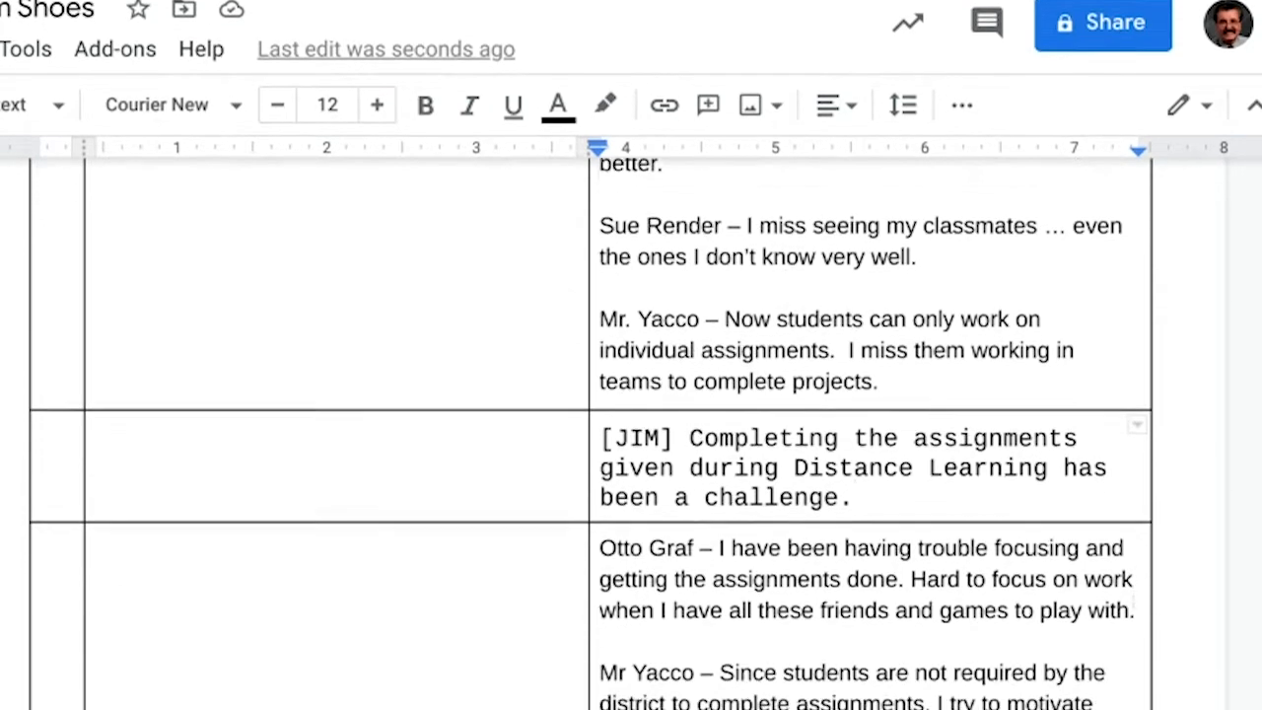
scroll(1133, 480, down, 4)
click(691, 318)
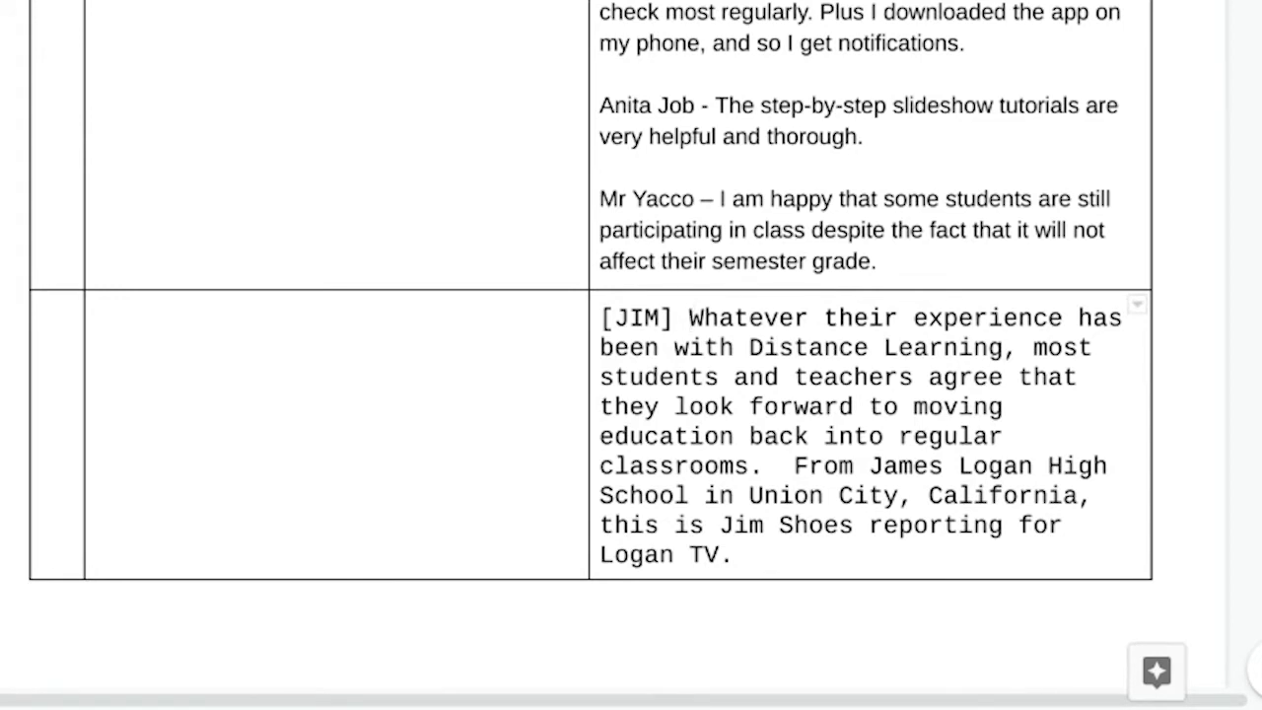
Step: Remove the extra space before the sign-off sentence beginning "From James Logan High School" in the closing narration
drag(794, 465, 796, 541)
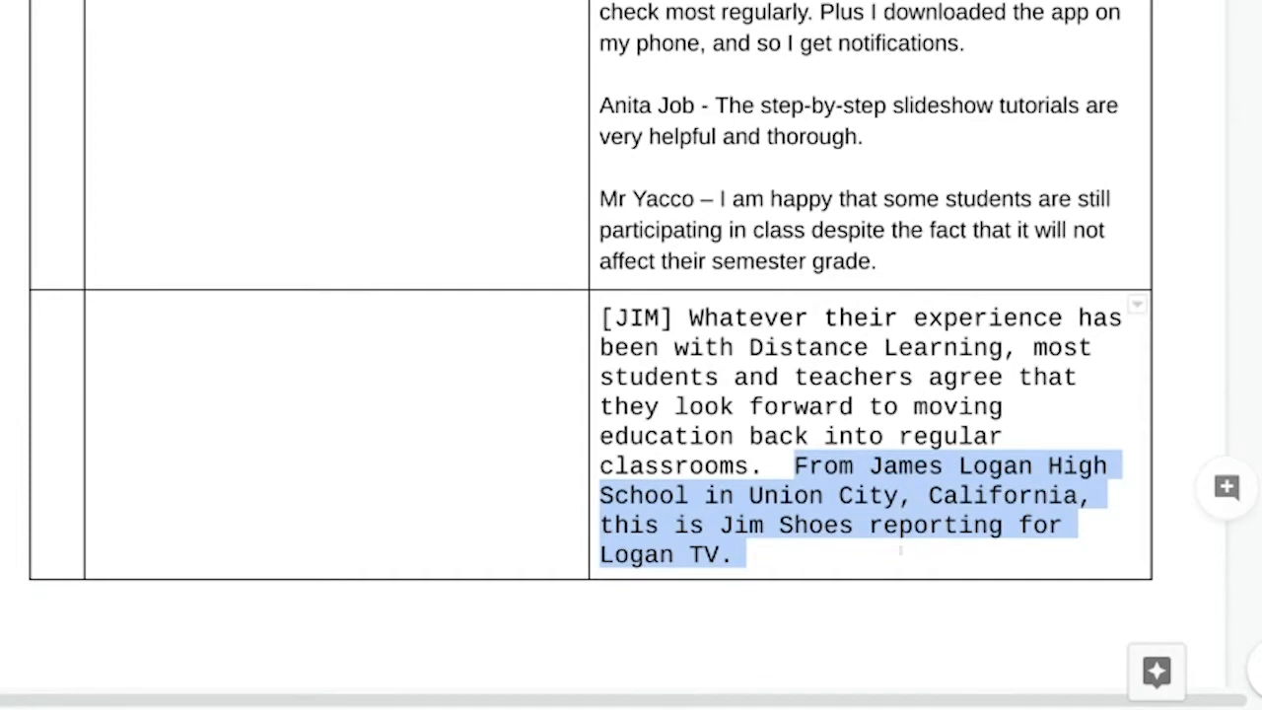
click(792, 461)
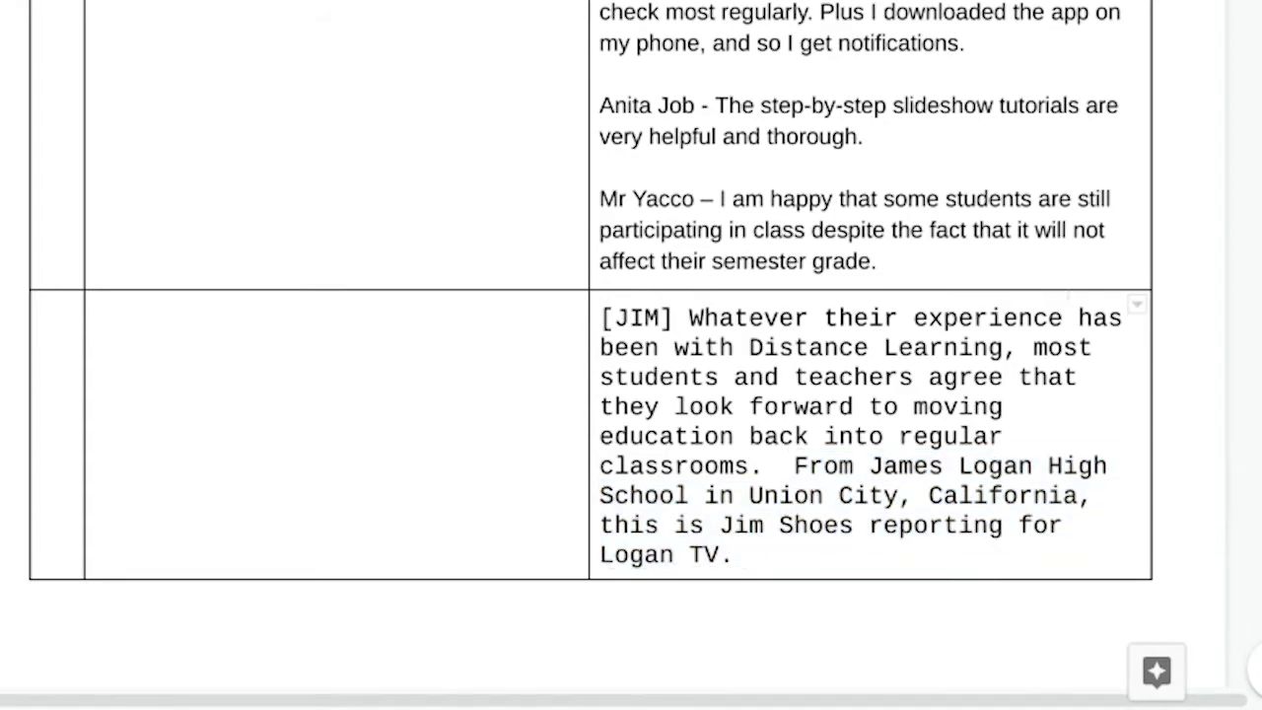
key(BackSpace)
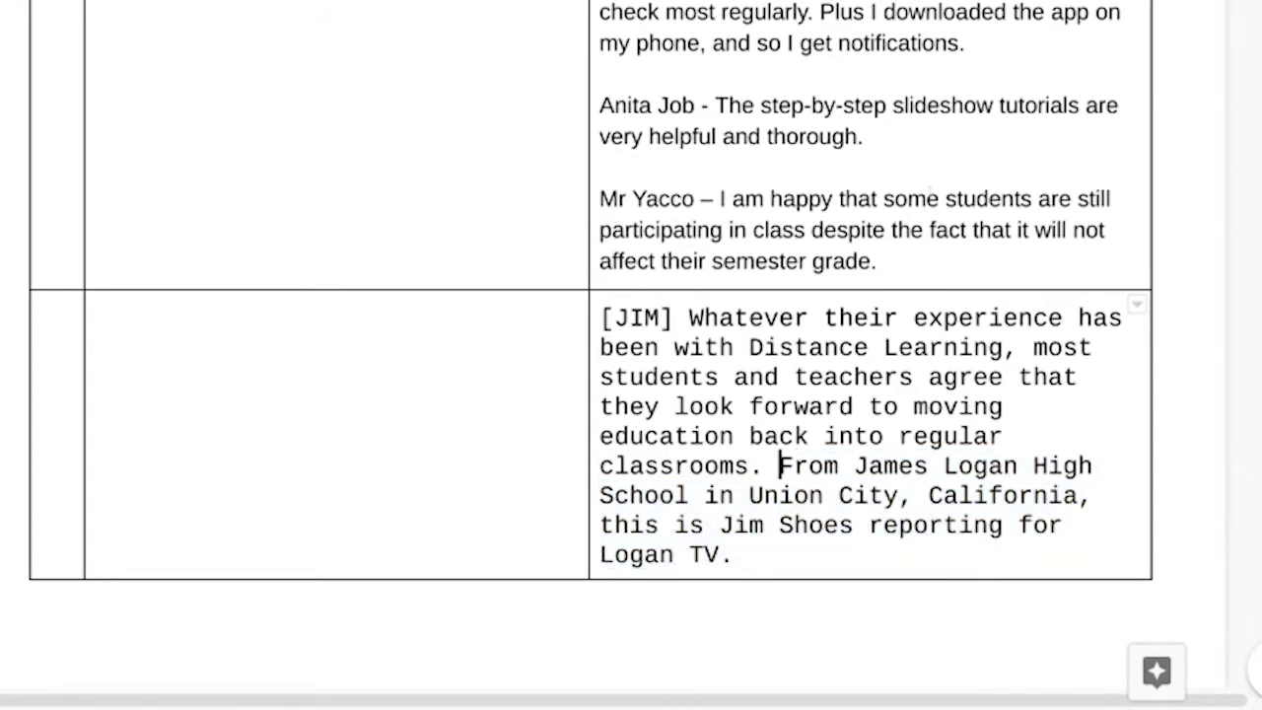
Step: Begin the assignments narration with "According to an NBC news survey, 30 percent of students throughout the country are failing distance learning classes."
scroll(630, 355, down, 1)
scroll(630, 355, up, 3)
scroll(631, 355, up, 6)
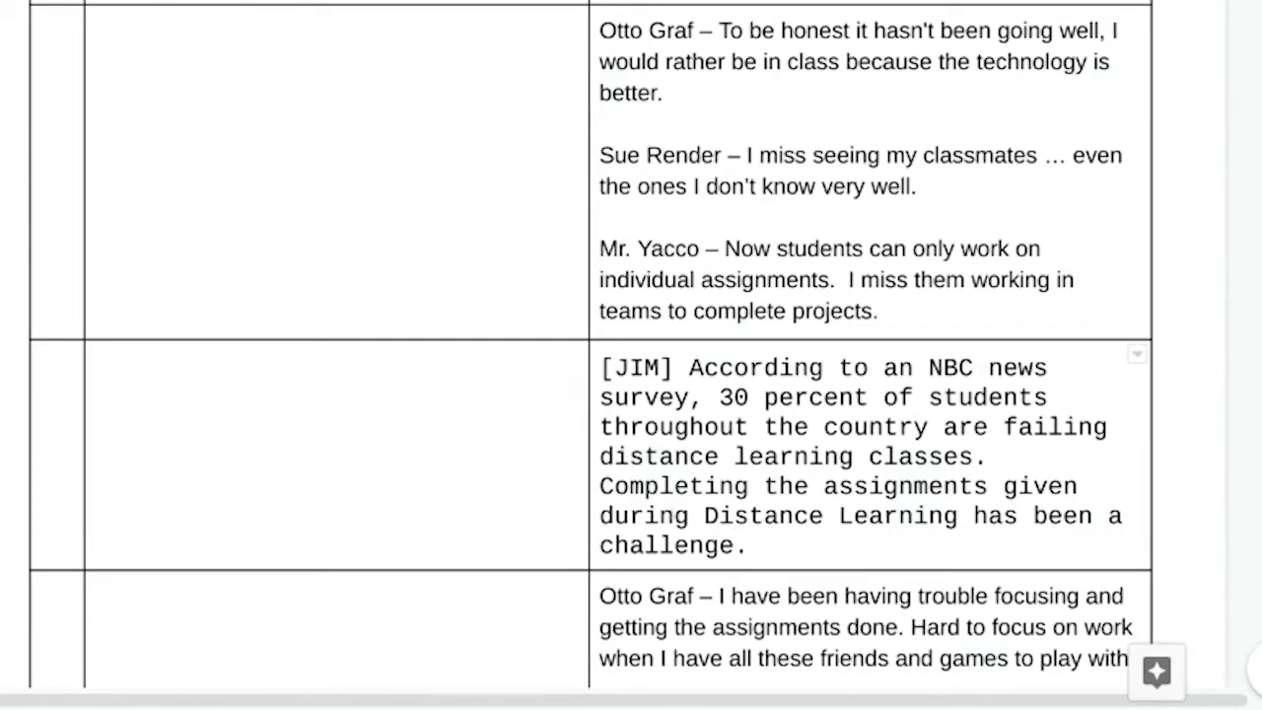
Step: Delete "given during Distance Learning" from the sentence about completing the assignments
drag(701, 514, 973, 515)
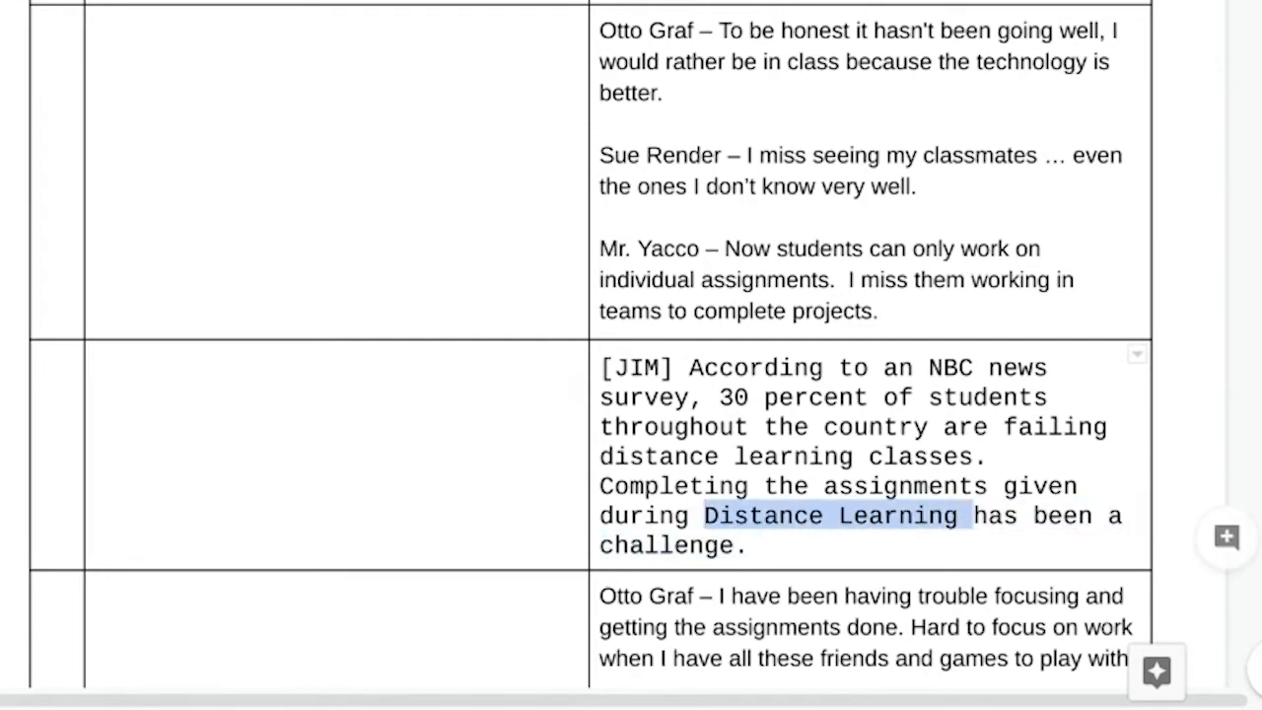
drag(973, 515, 1003, 485)
key(BackSpace)
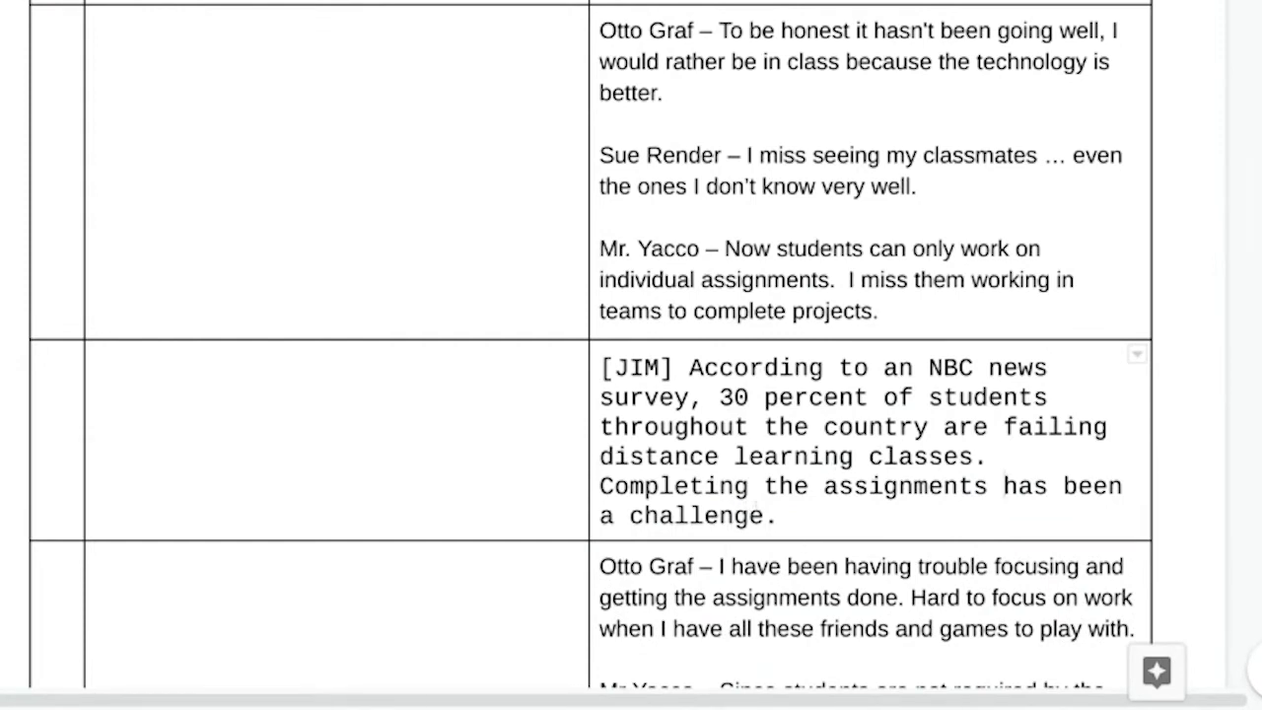
Step: Select the NBC news survey sentence in the narration to point it out, and clear the selection
click(688, 367)
drag(719, 396, 974, 457)
click(705, 383)
drag(687, 357, 986, 456)
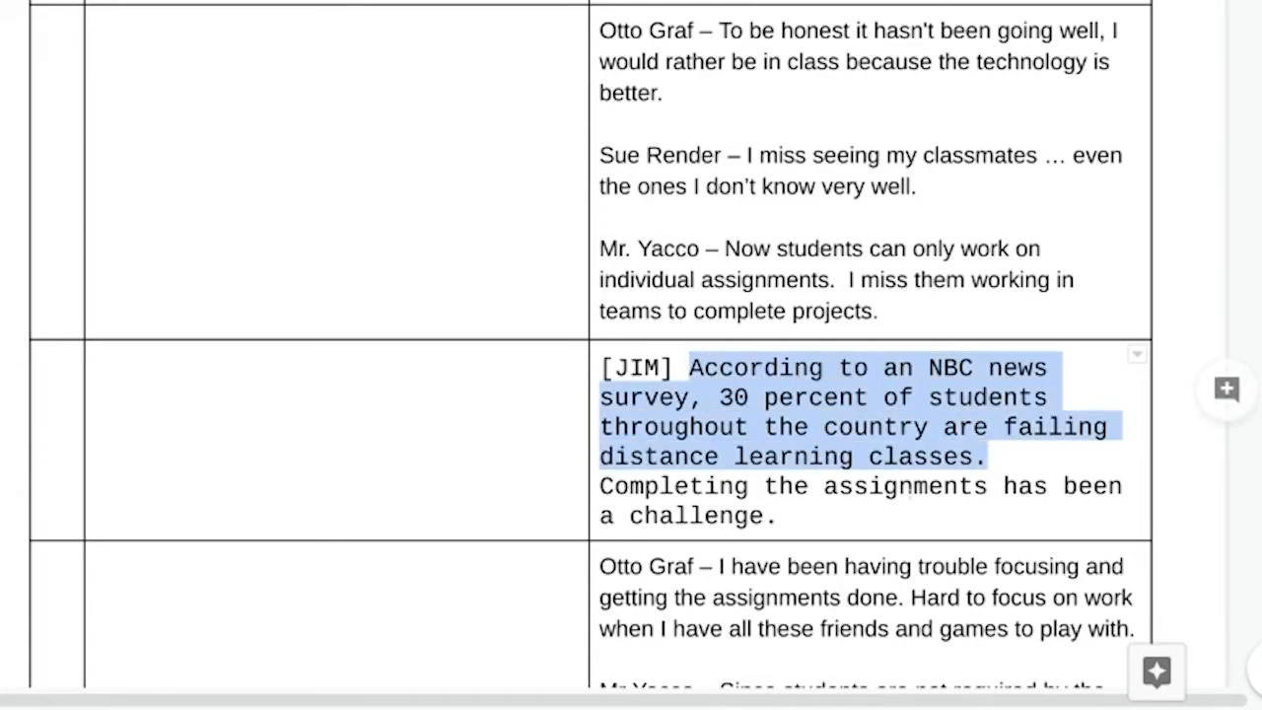
click(780, 515)
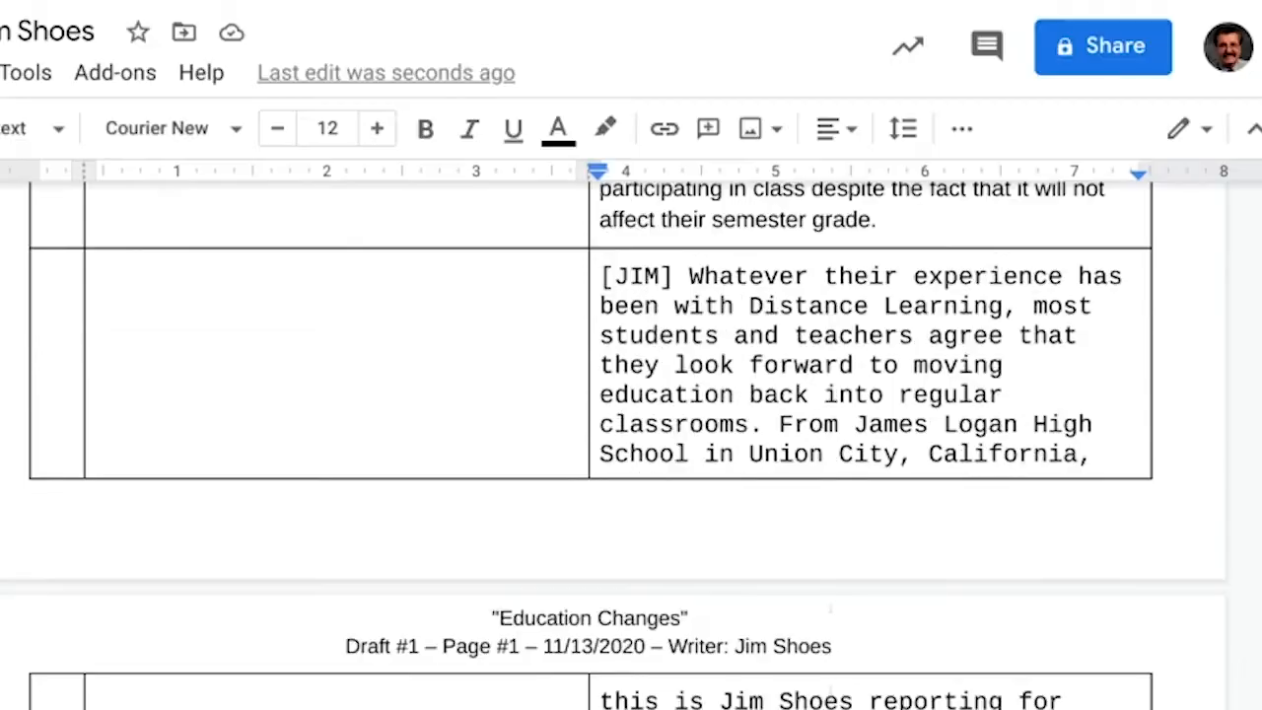
Step: Return to the beginning of the script and look over its opening audio rows
scroll(626, 444, up, 2)
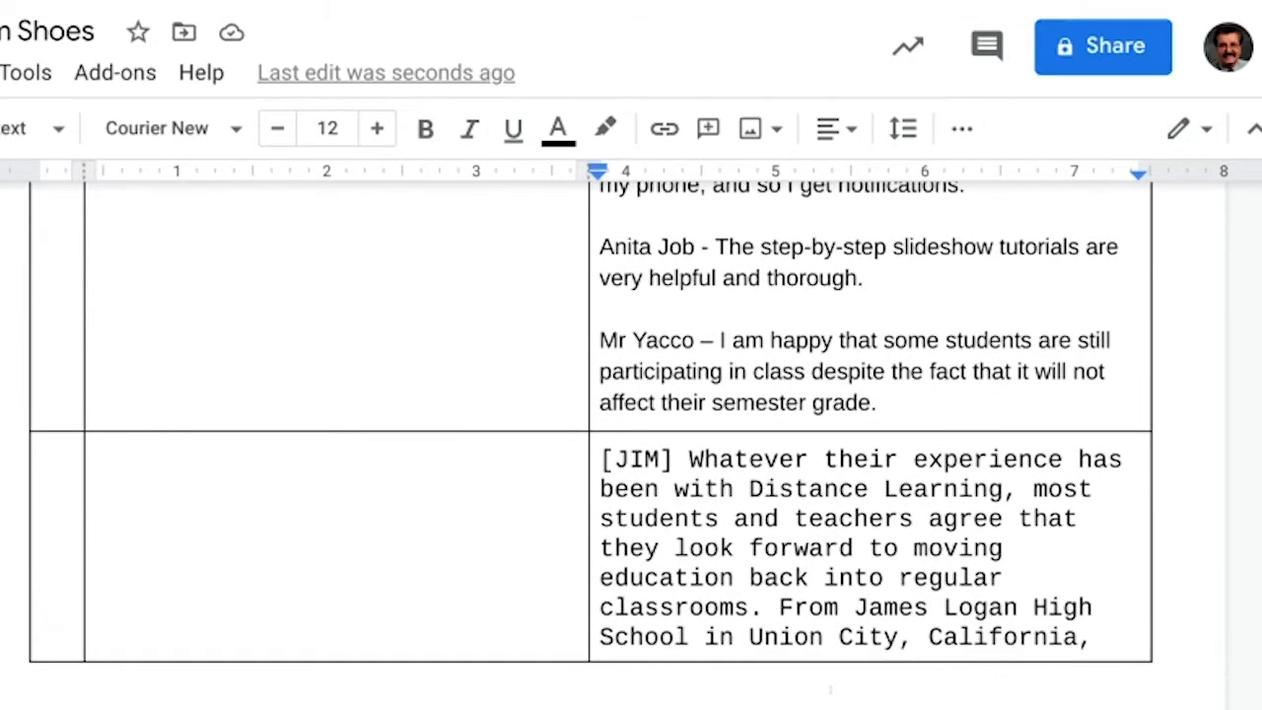
scroll(590, 444, up, 8)
scroll(590, 444, up, 8)
scroll(591, 444, up, 8)
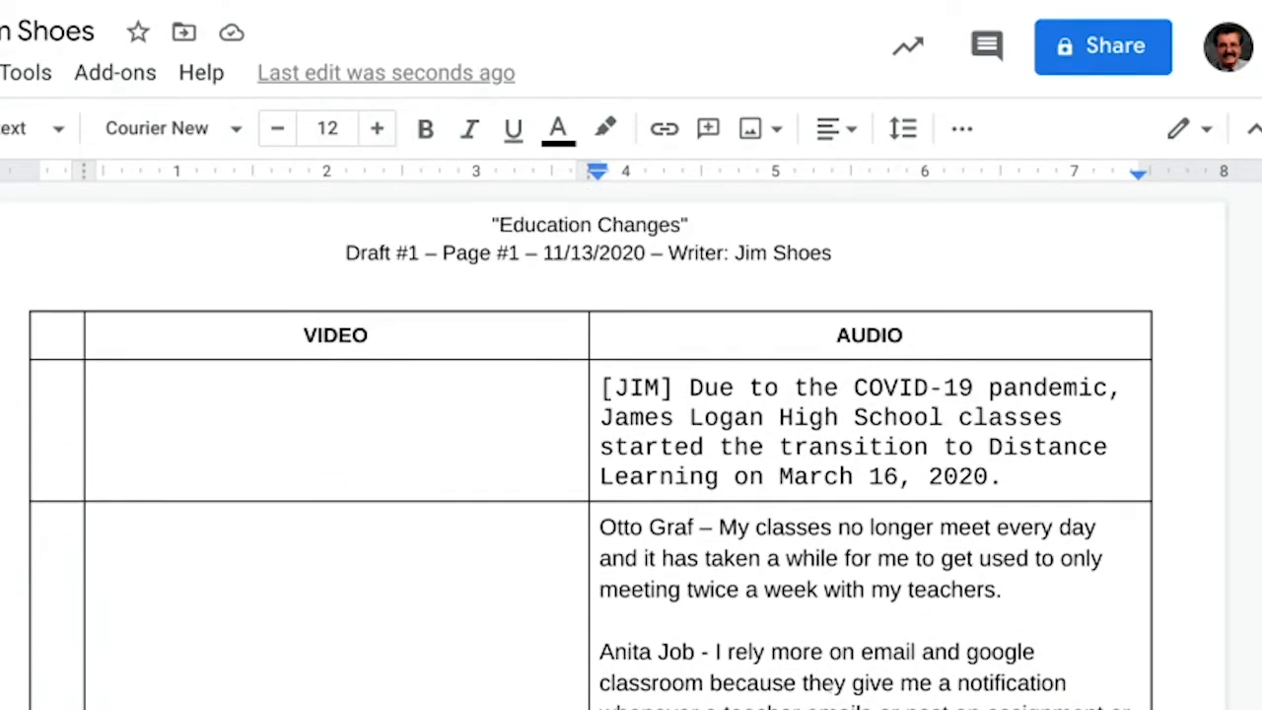
scroll(590, 443, up, 1)
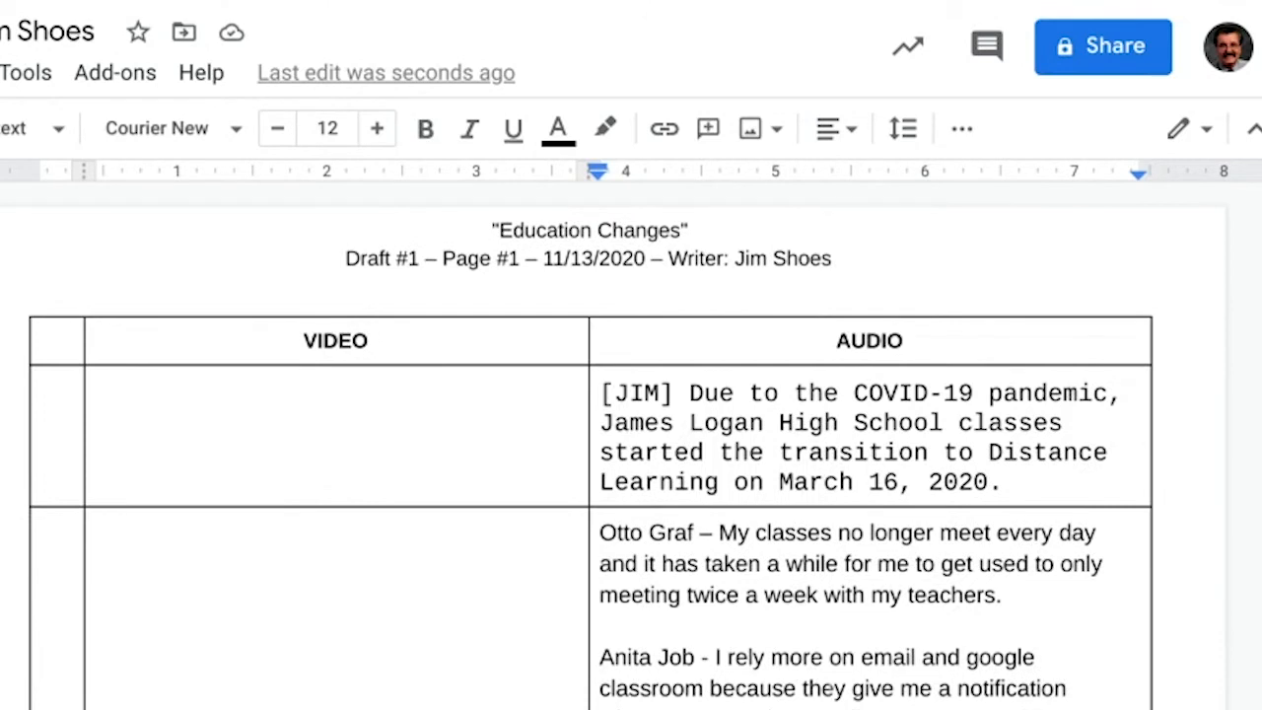
Step: Enter "LOGAN EXTERIOR" in the video cell beside the opening narration
click(364, 389)
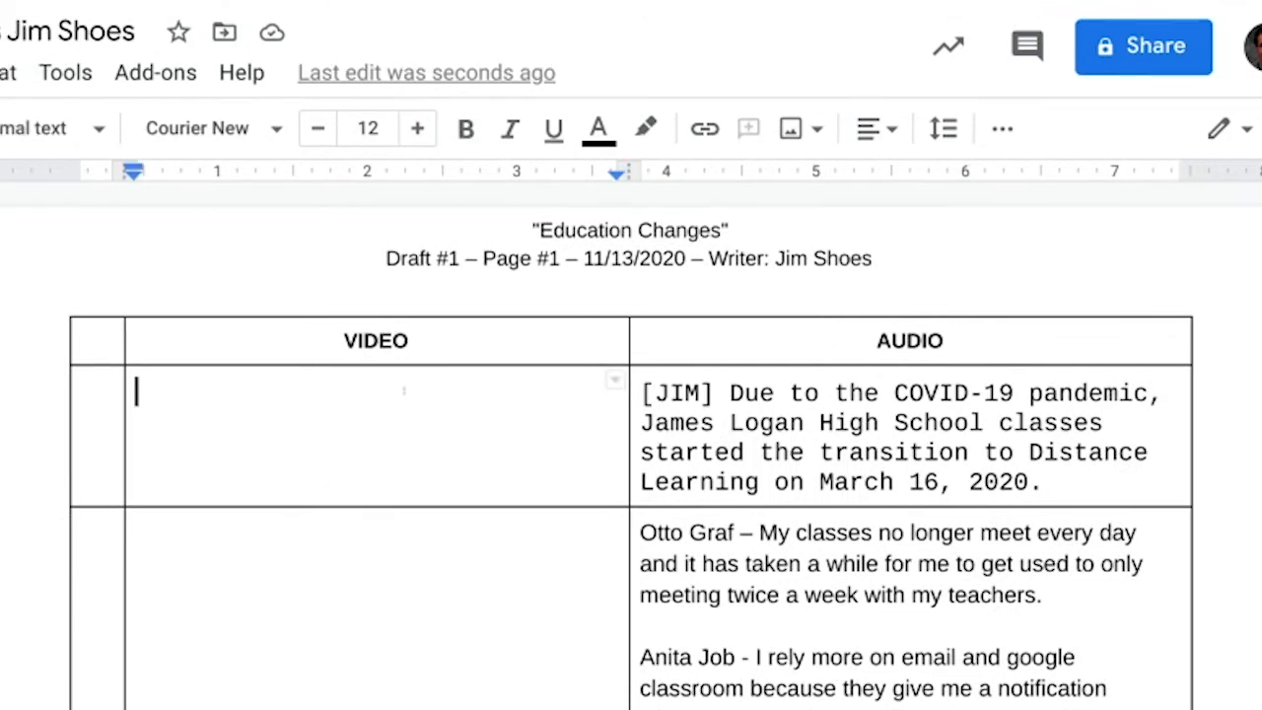
text(LOGAN EXTERIOR)
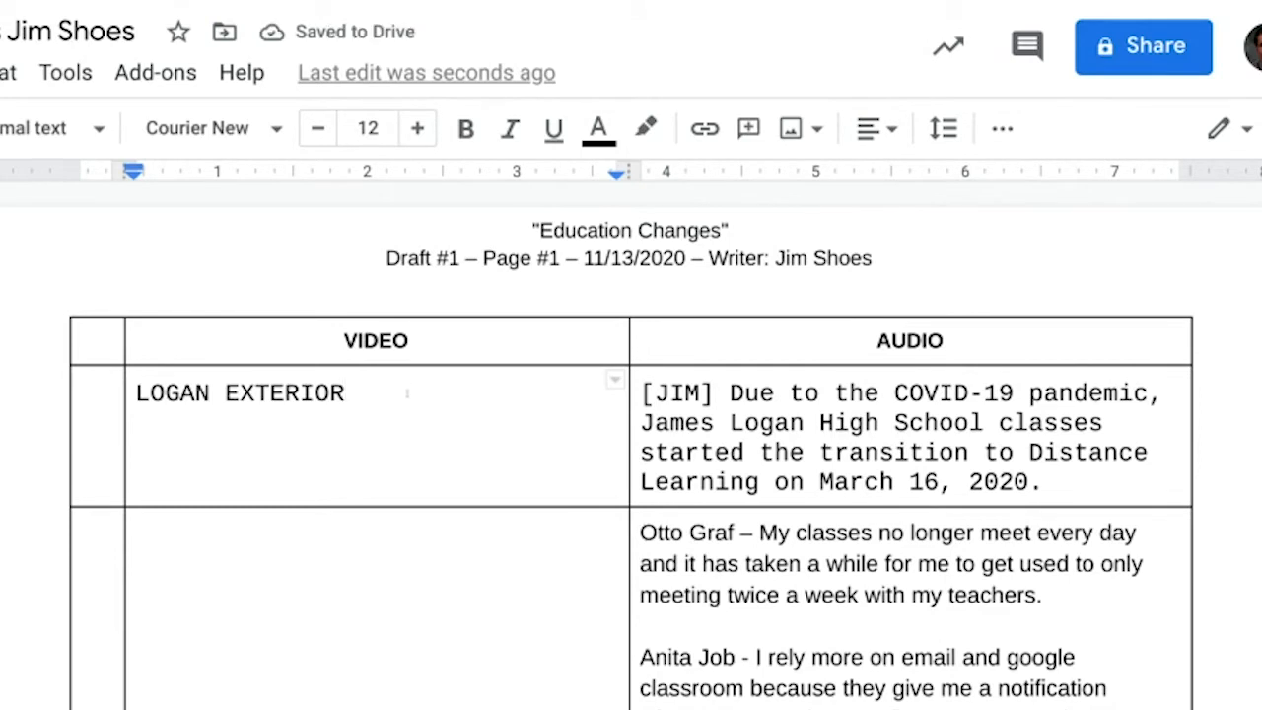
Step: List the four interviewees with their class year or job title in the second video cell, adding blank lines to space the entries beside their quotes
triple_click(274, 548)
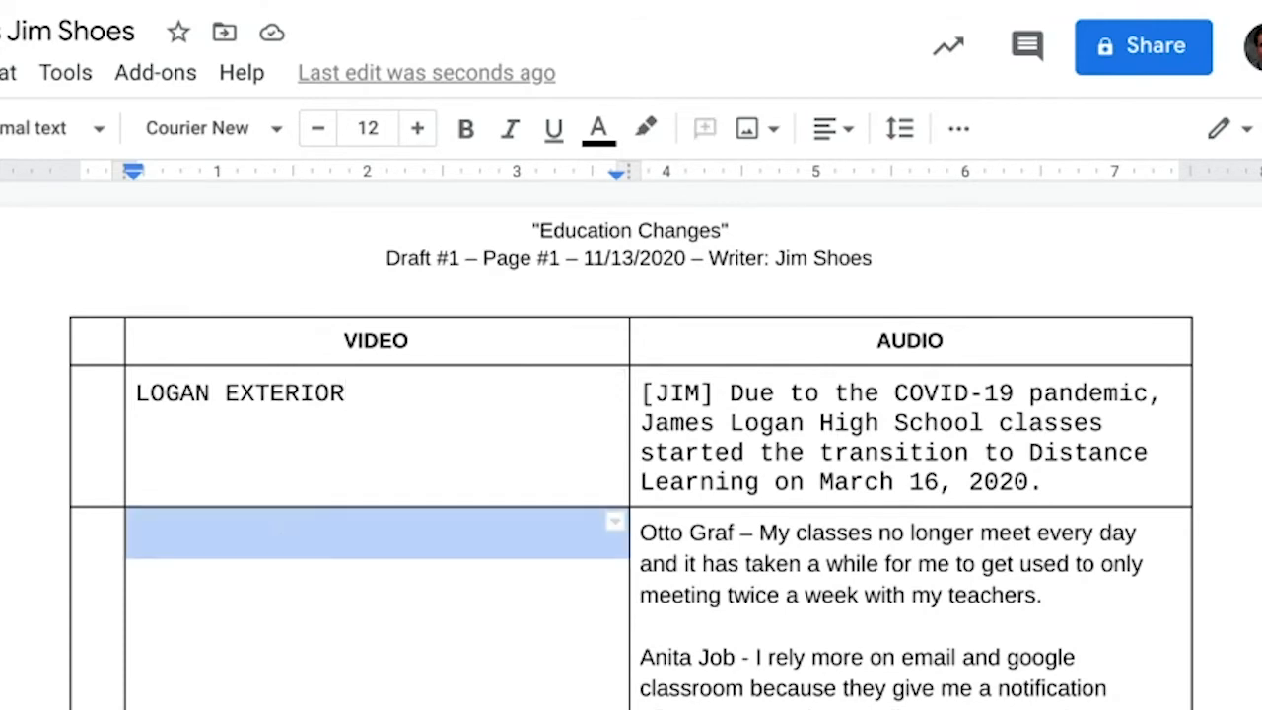
click(286, 519)
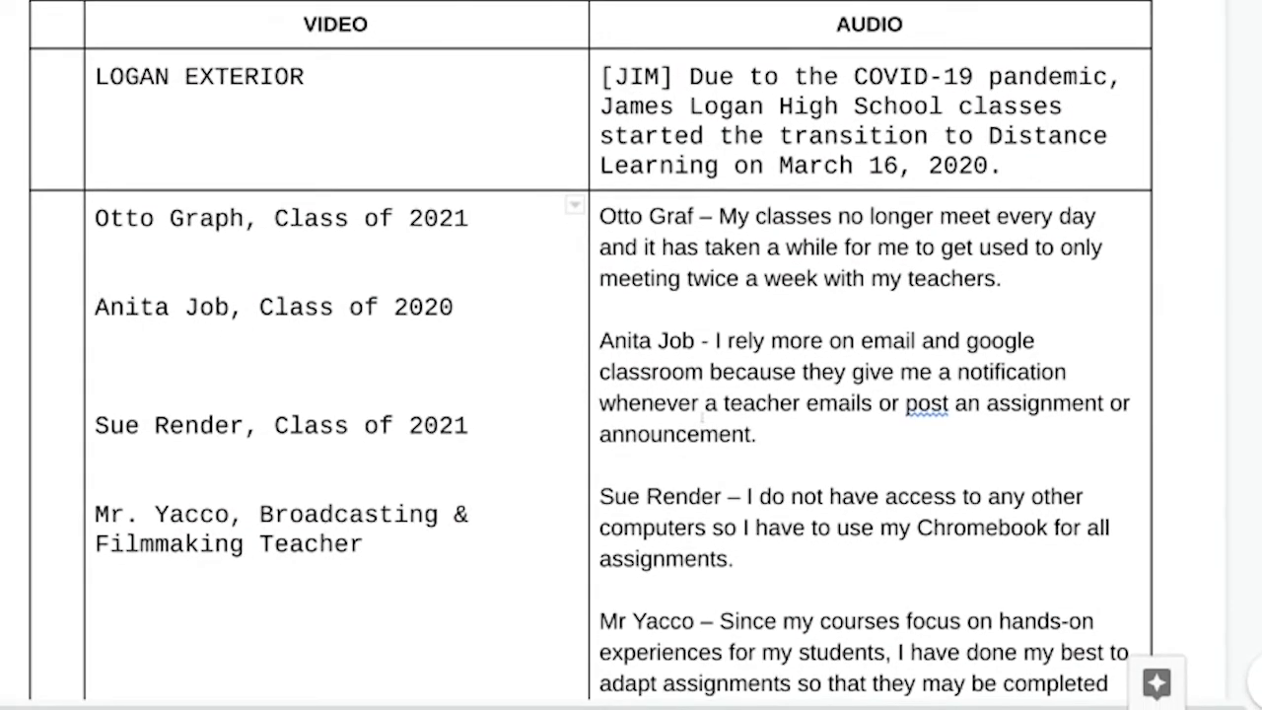
key(Return)
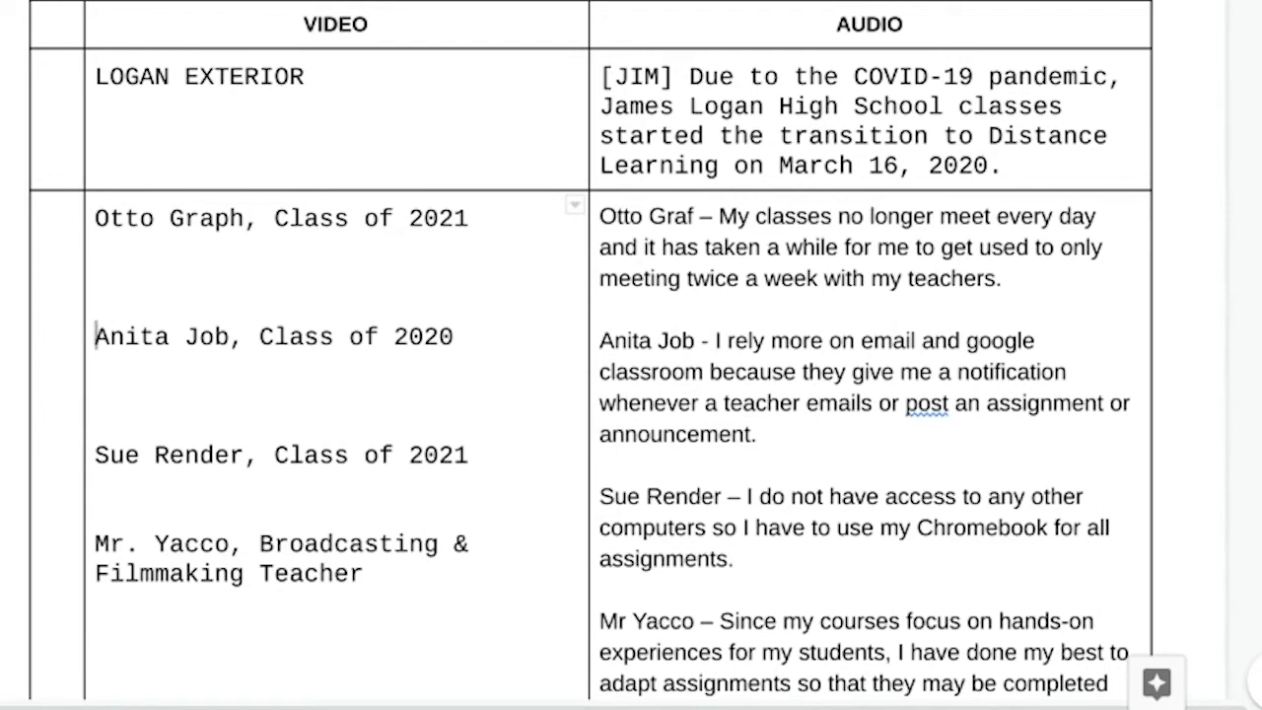
click(99, 459)
key(Return)
key(Return)
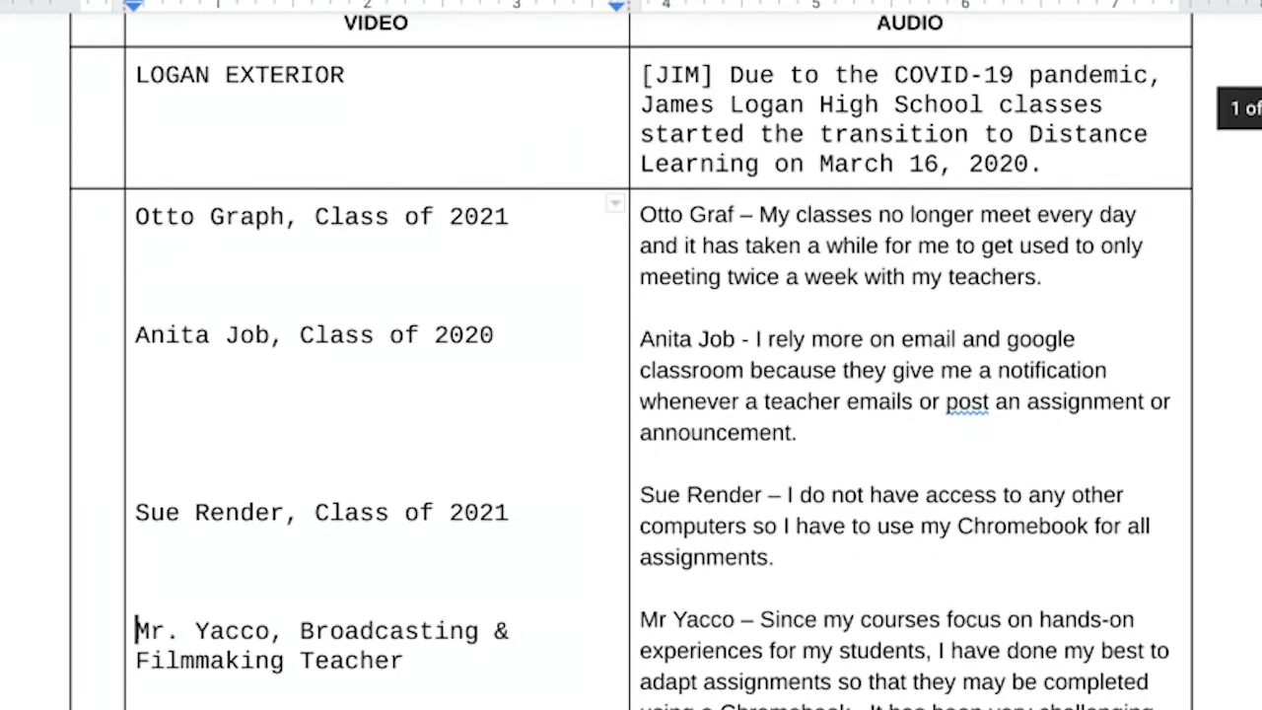
Step: Enter "STUDENT USING THEIR CHROMEBOOK AT HOME" in the video cell beside the narration about adjustments for students and teachers
scroll(631, 394, down, 6)
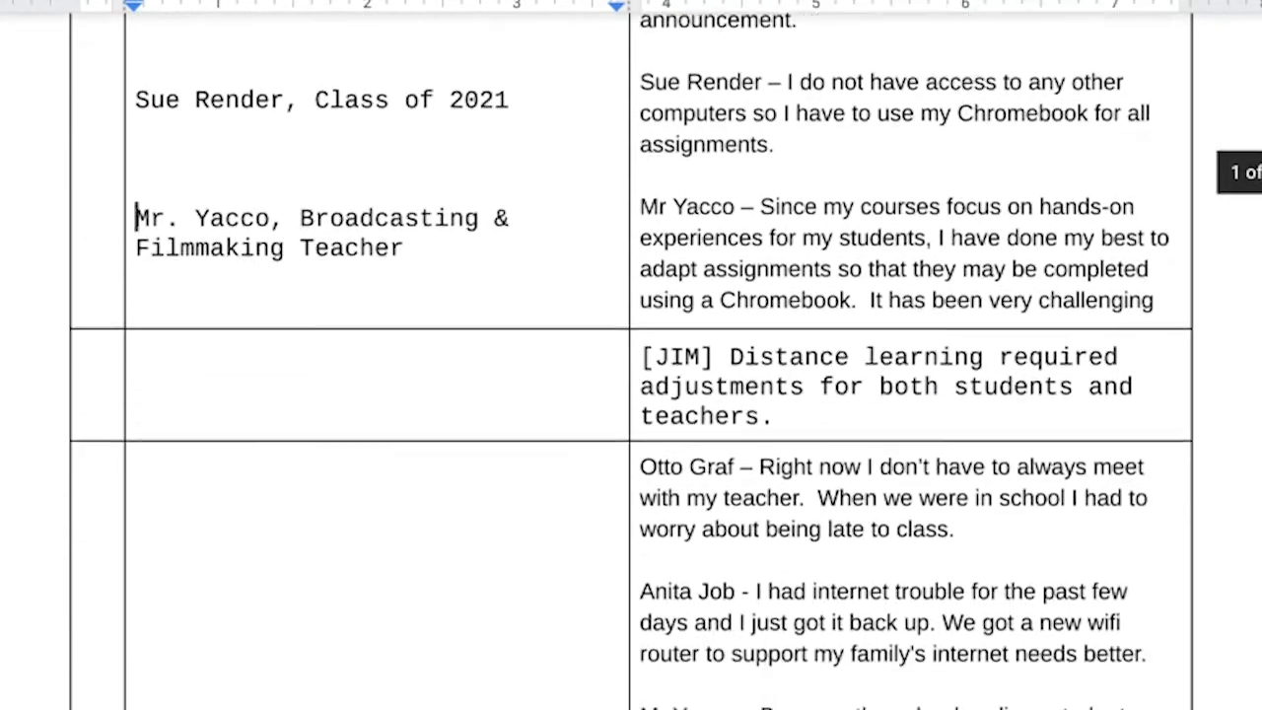
scroll(631, 394, down, 1)
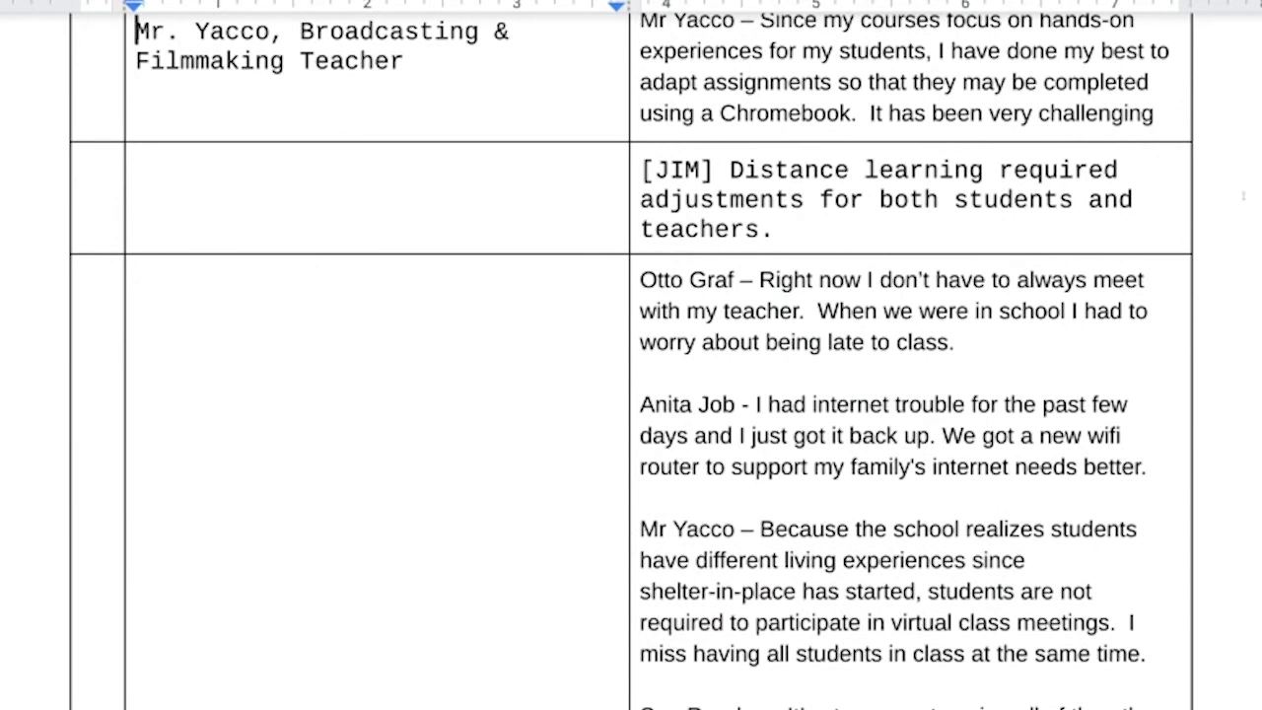
key(ctrl+z)
click(266, 207)
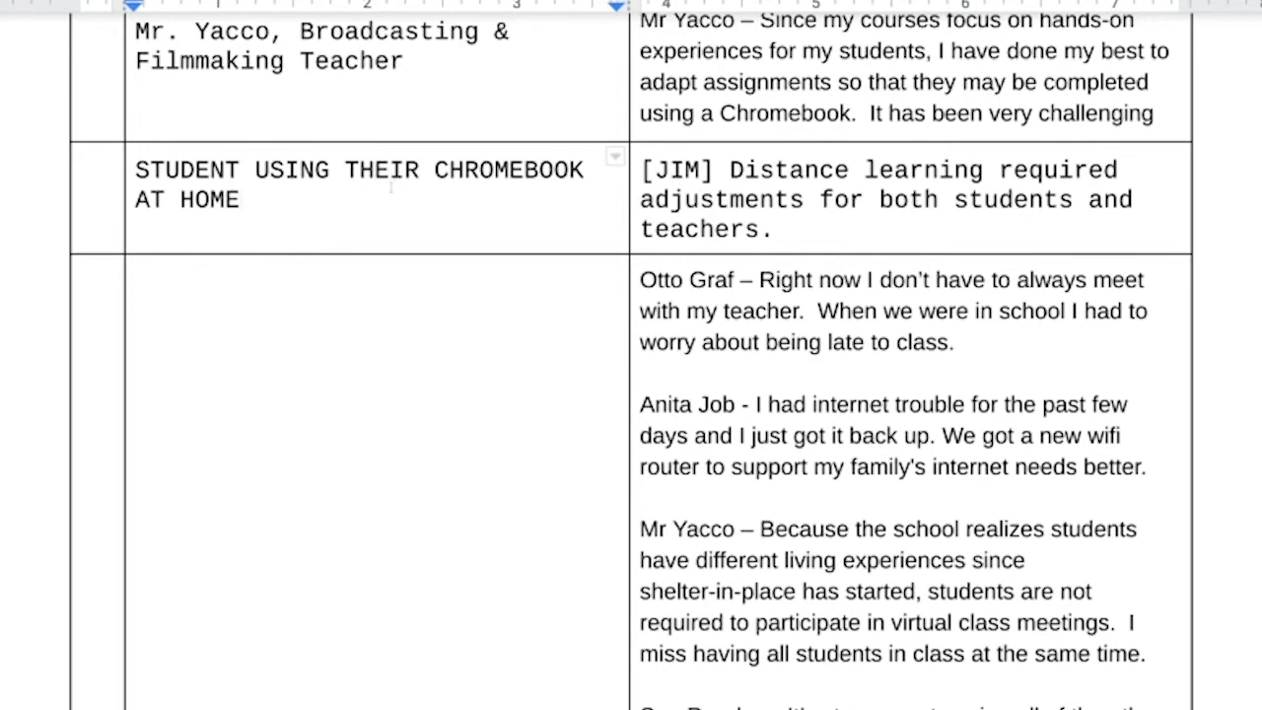
Step: Identify the next row's first three speakers by name with "Class of 2021", "Class of 2020" and "Broadcasting & Filmmaking Teacher", spaced beside their quotes
click(193, 261)
text(Otto Graph, Class of 2021    Anita Job, Class of 2020    Mr. Yacco, Broadcasting & Filmmaking Teacher)
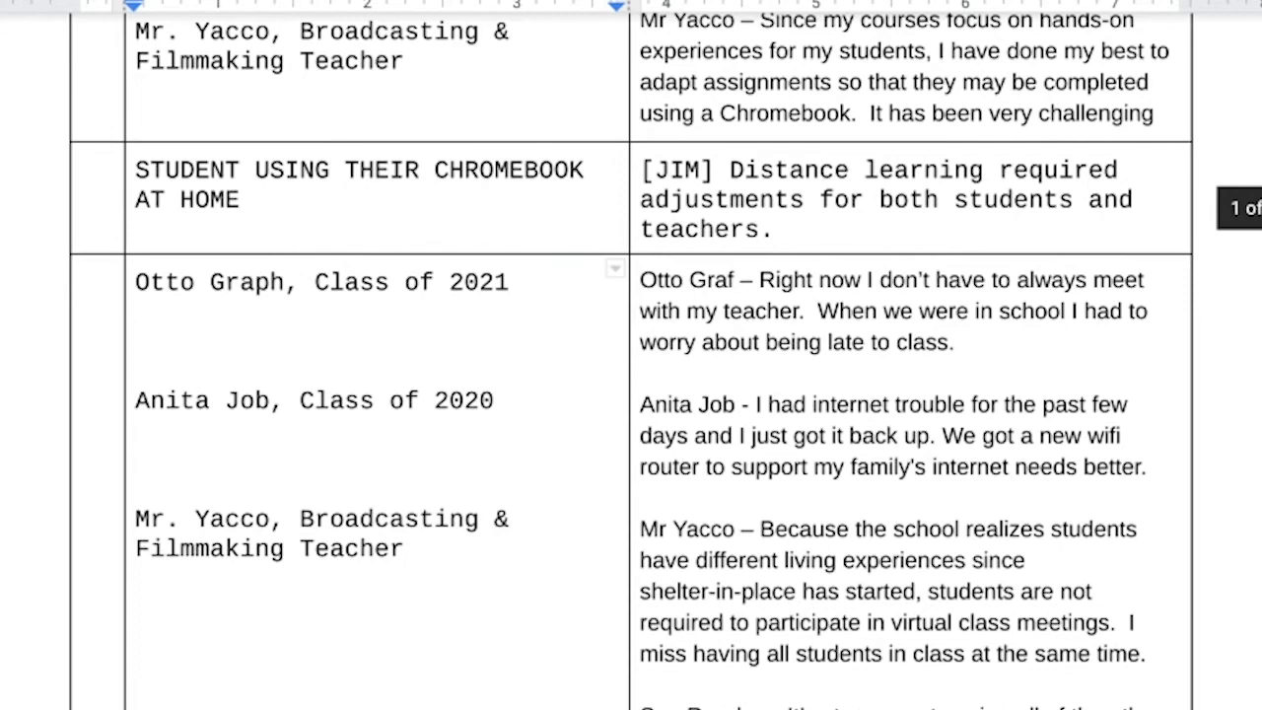
Step: Compare the reporter's sign-off in the closing narration with the reporter's name and class line in the adjacent video cell
scroll(631, 394, down, 10)
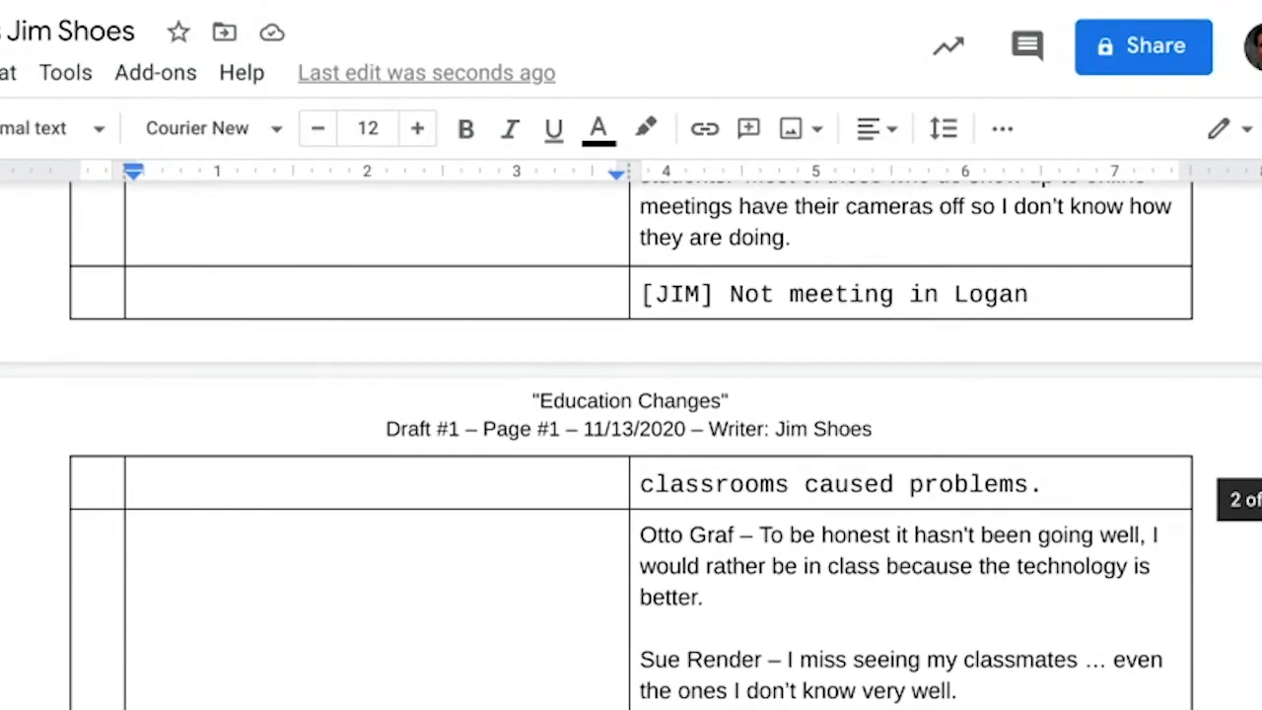
scroll(631, 443, down, 1)
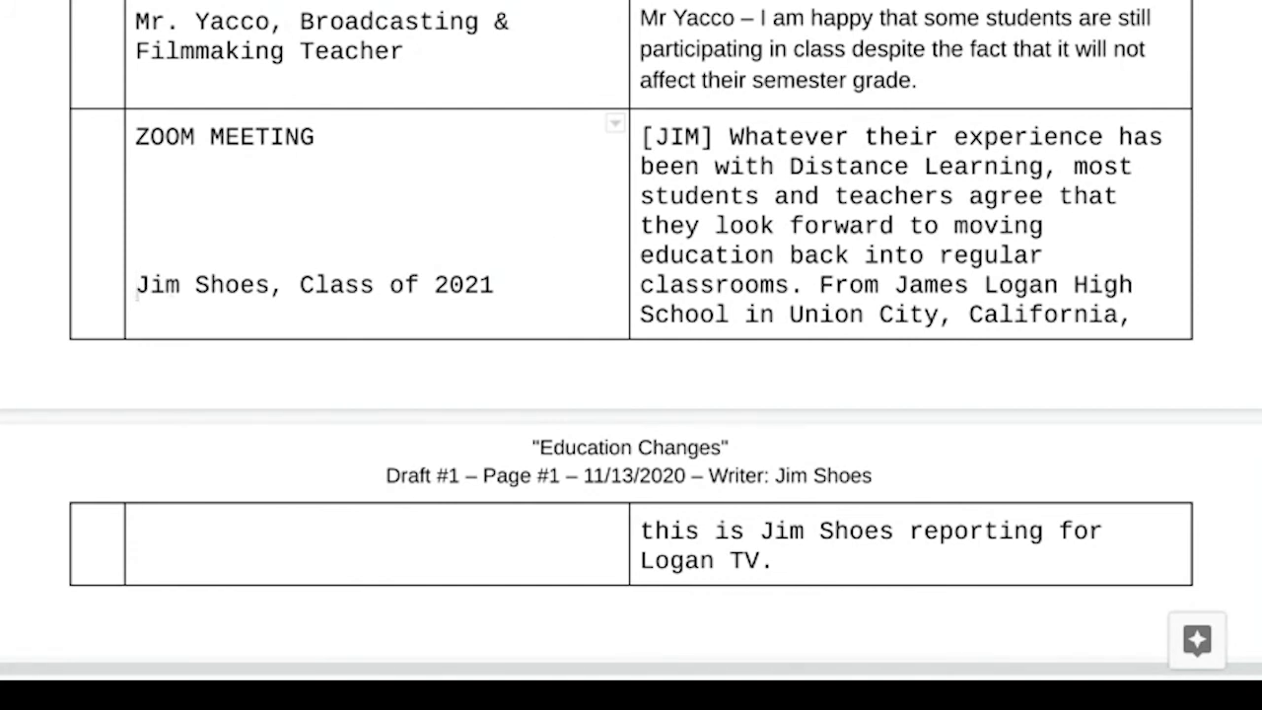
drag(810, 284, 789, 560)
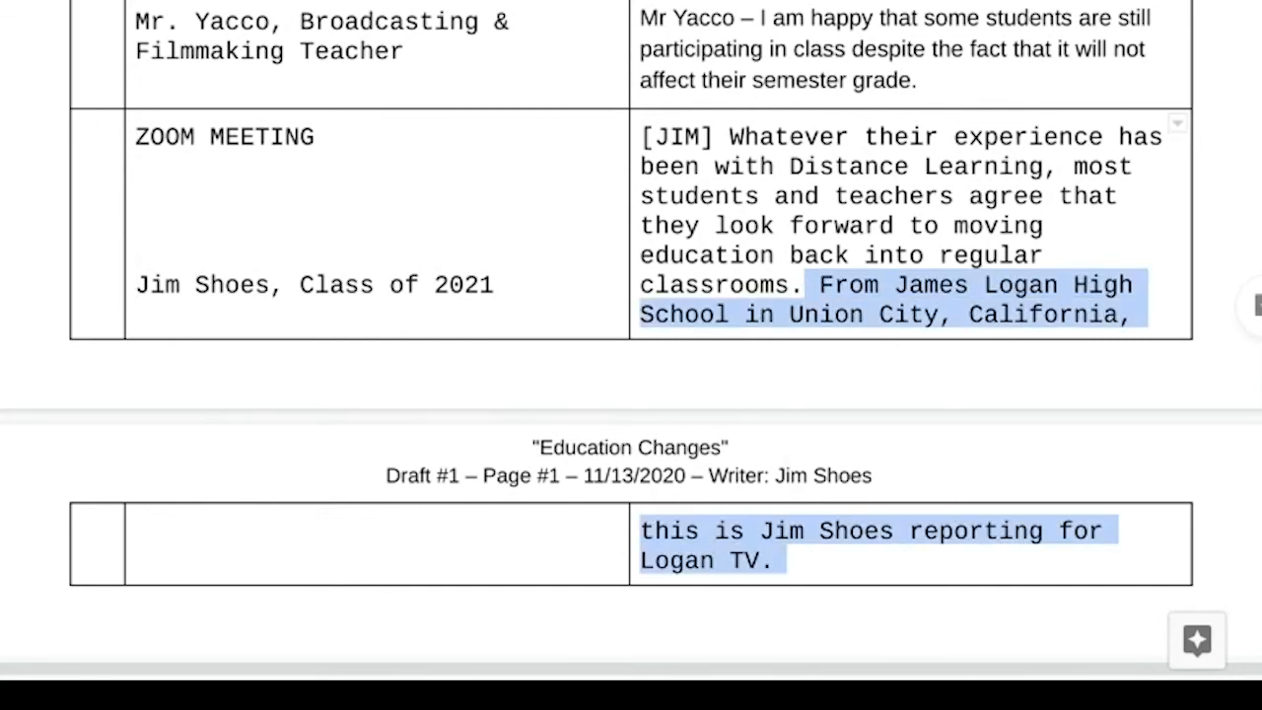
click(151, 283)
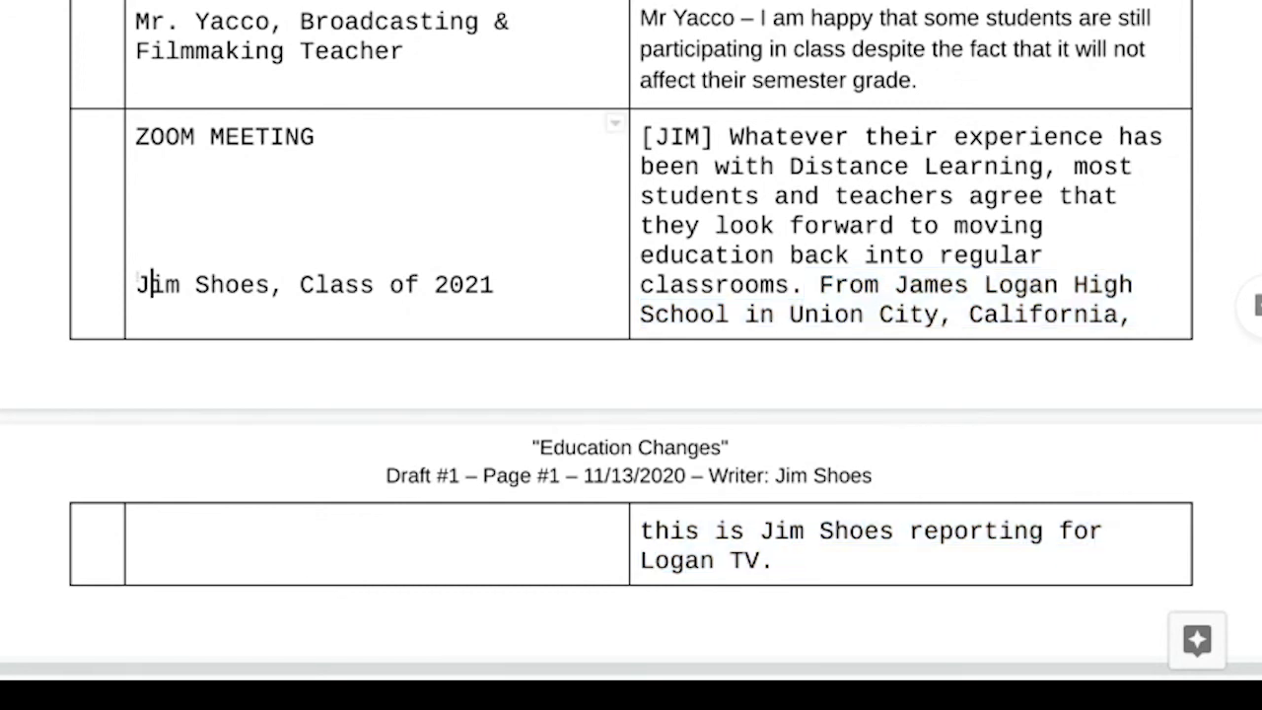
click(136, 284)
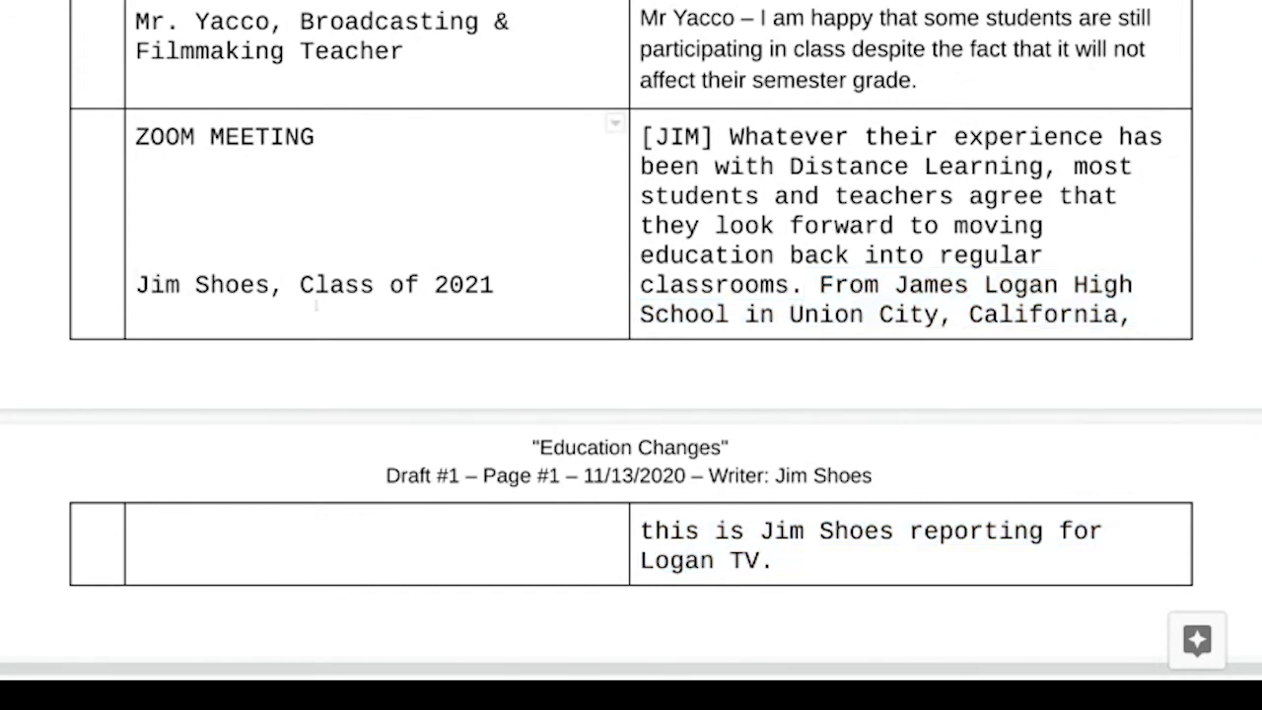